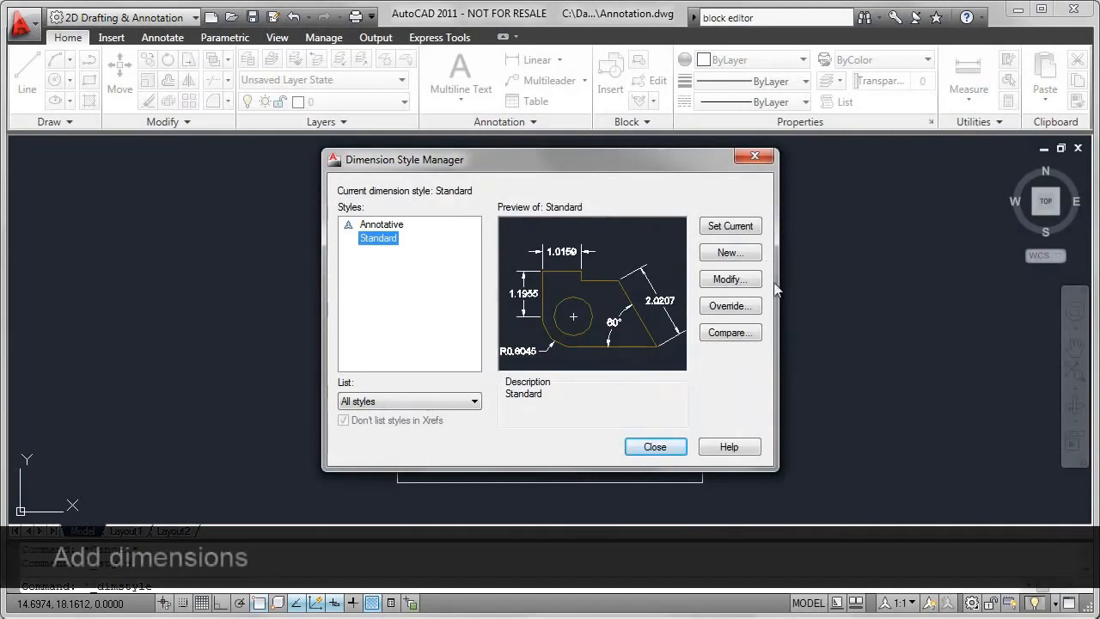
- Try a linear dimension between the endpoints of the plate's short right vertical edge, placed outside the plate, and undo it
left_click(662, 448)
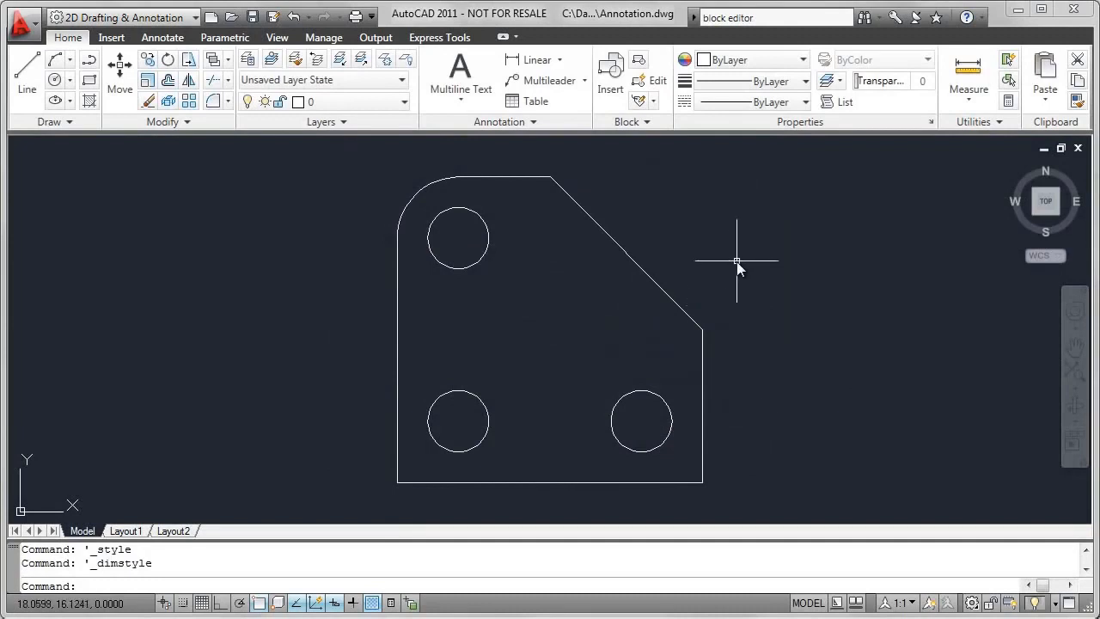
left_click(535, 59)
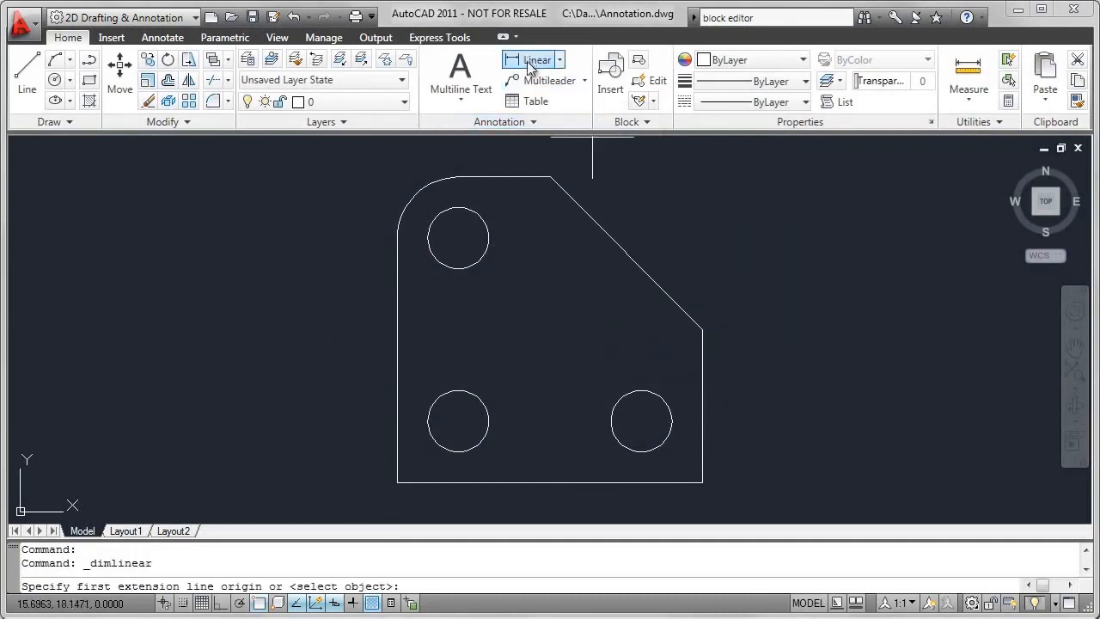
left_click(702, 481)
left_click(703, 330)
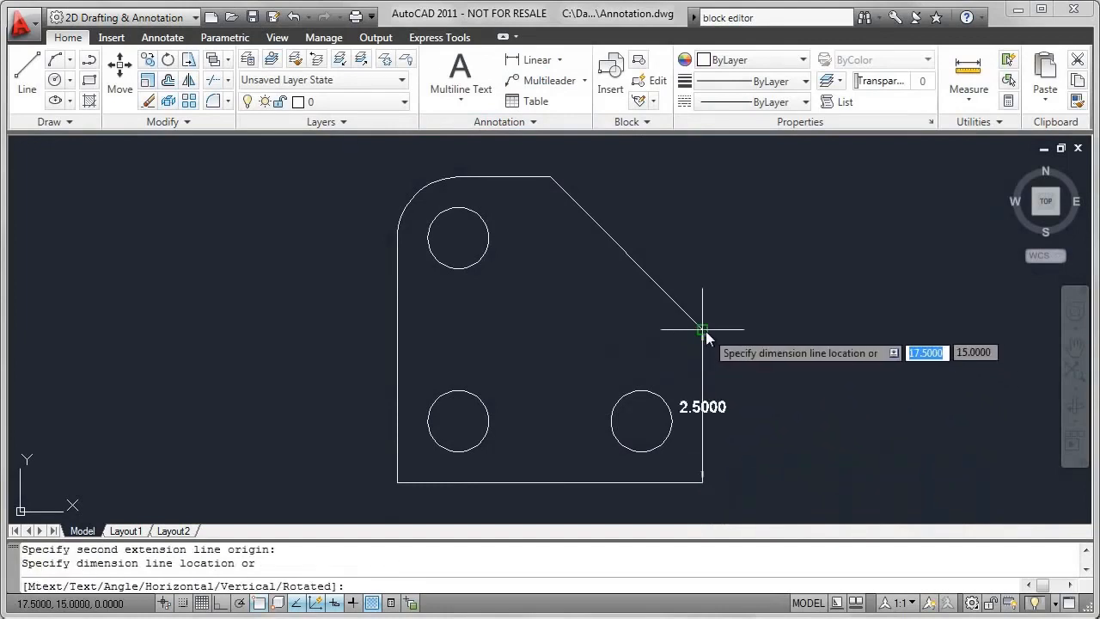
left_click(759, 404)
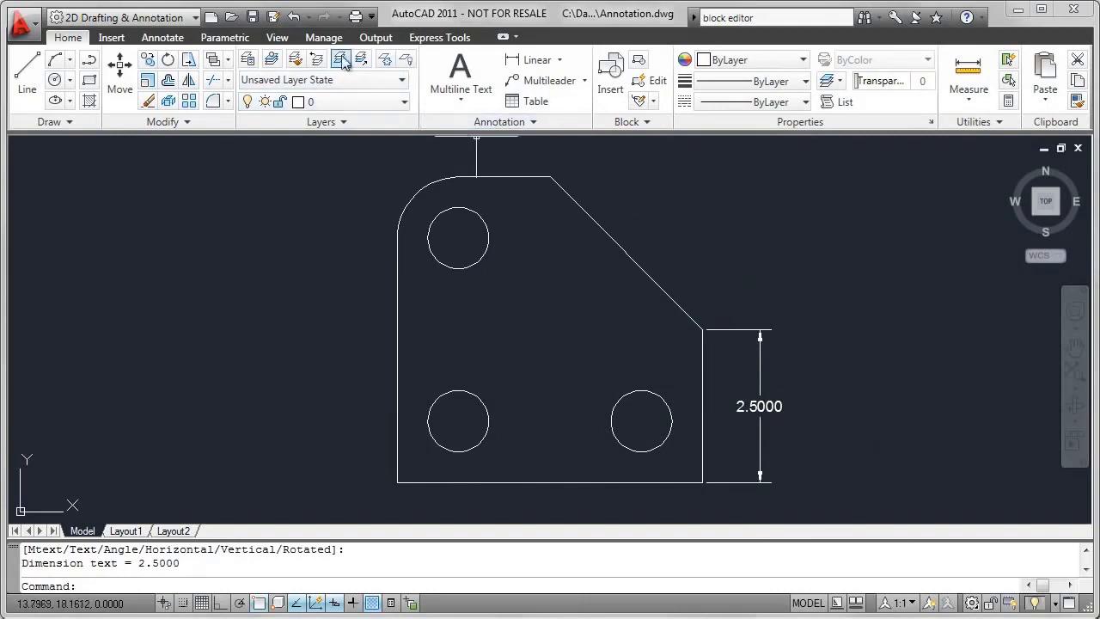
left_click(293, 17)
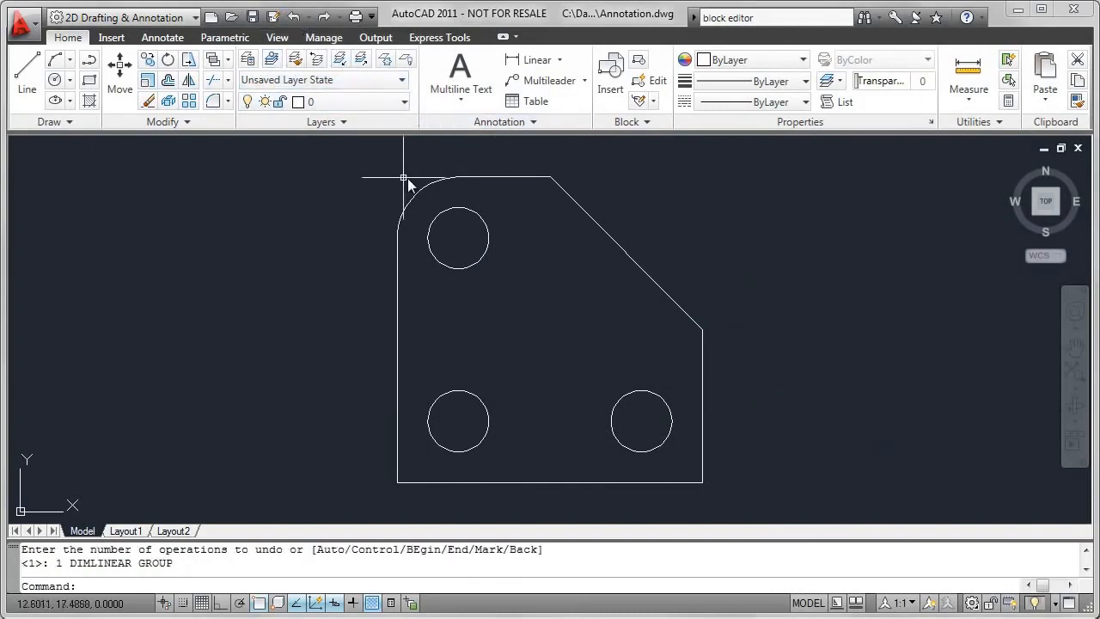
- Modify the Standard dimension style so its primary linear units use a precision of 0.00
left_click(505, 124)
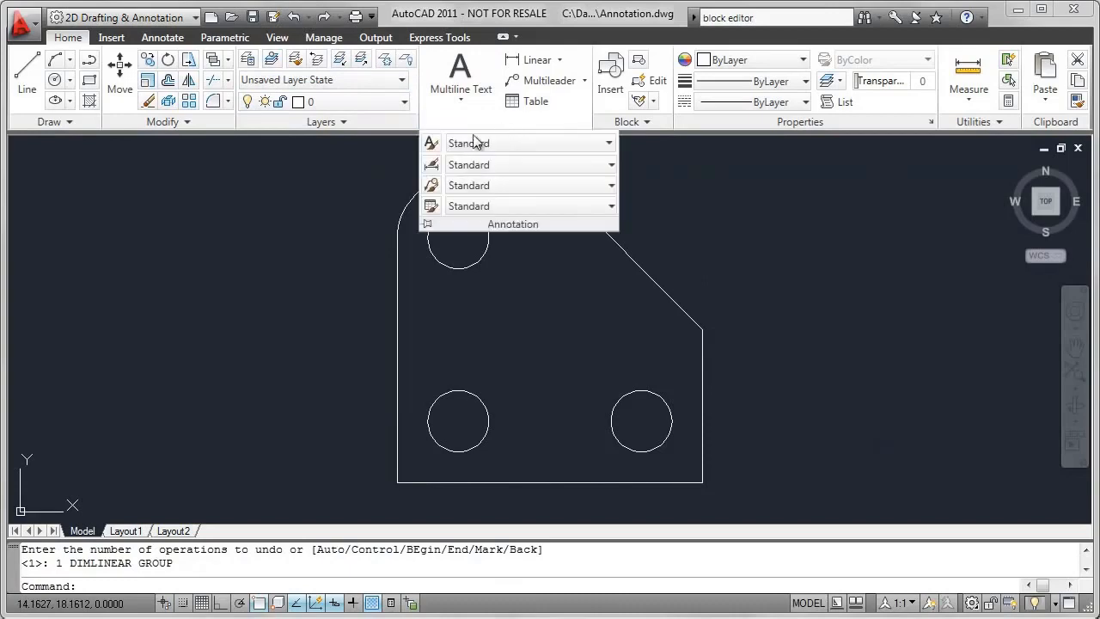
left_click(437, 165)
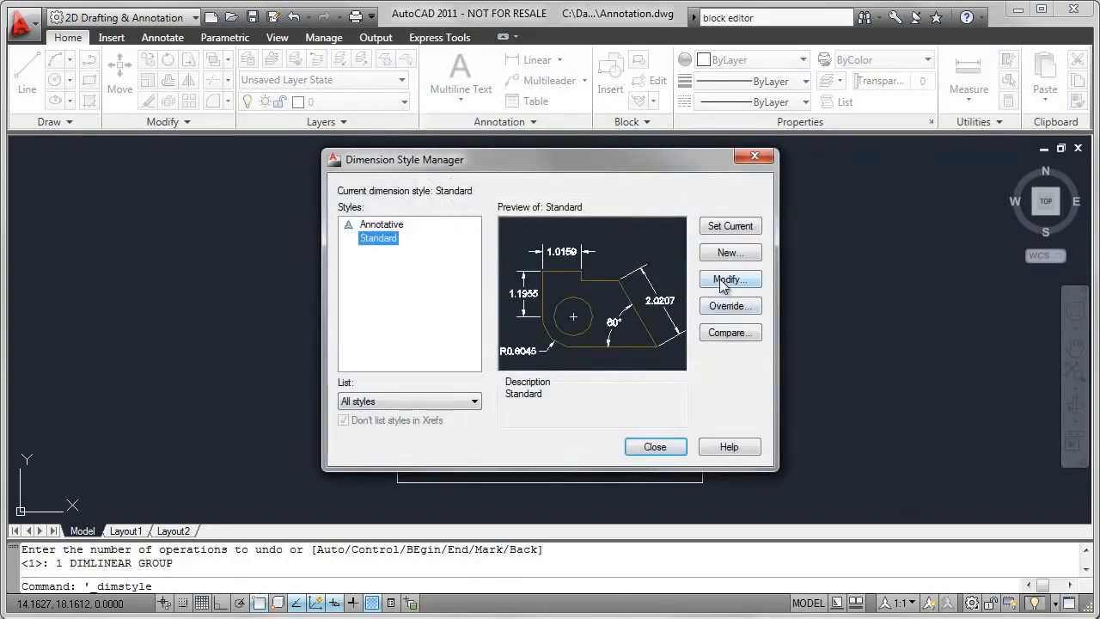
left_click(726, 279)
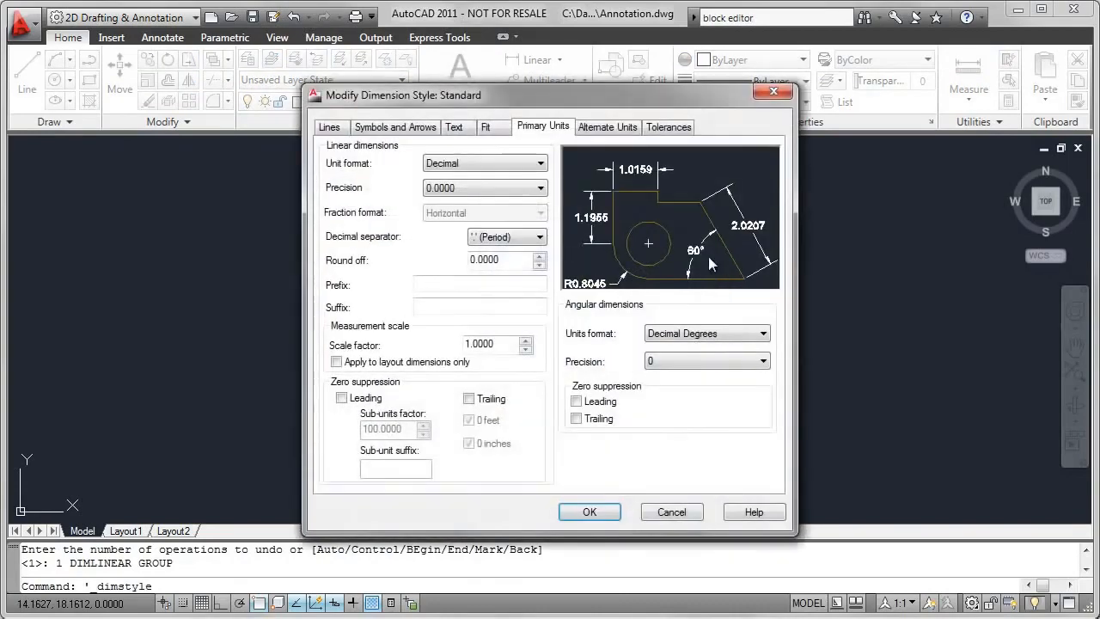
left_click(541, 189)
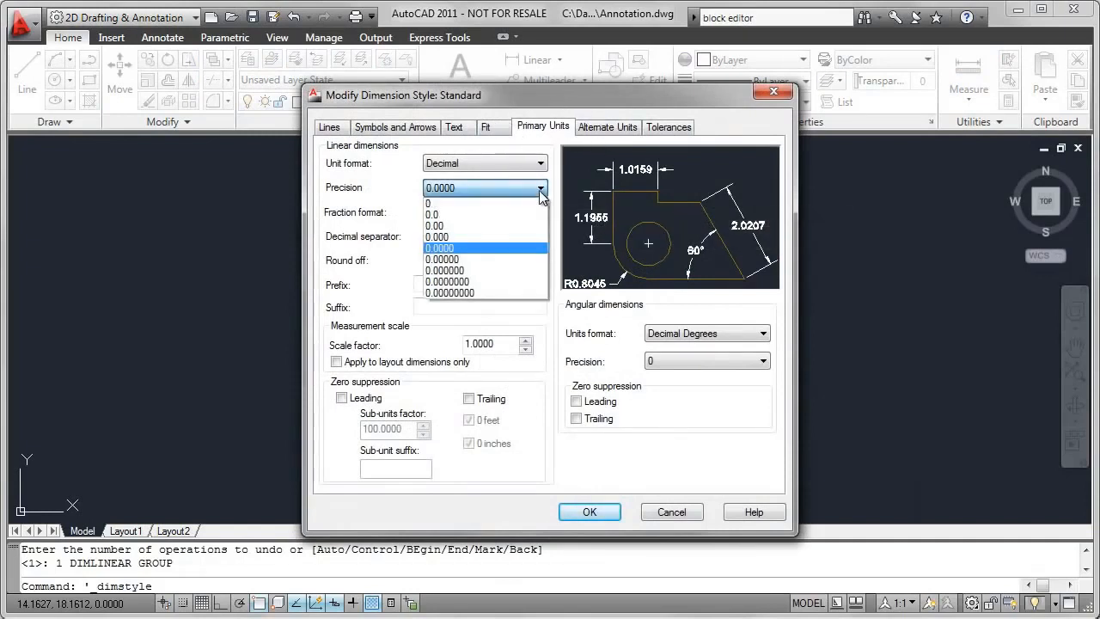
left_click(463, 225)
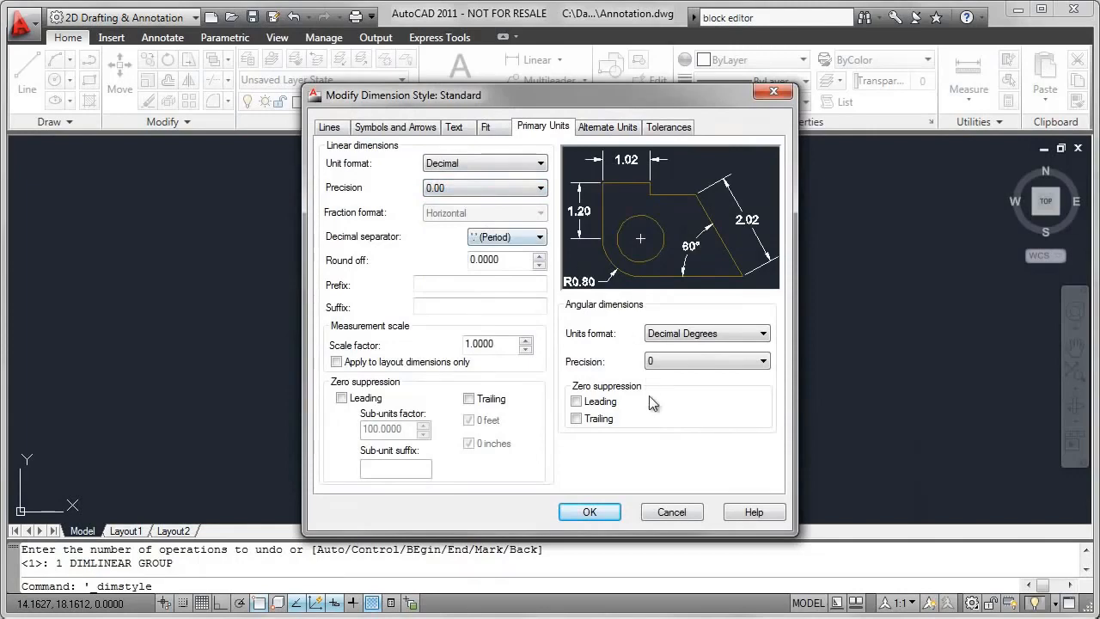
left_click(593, 511)
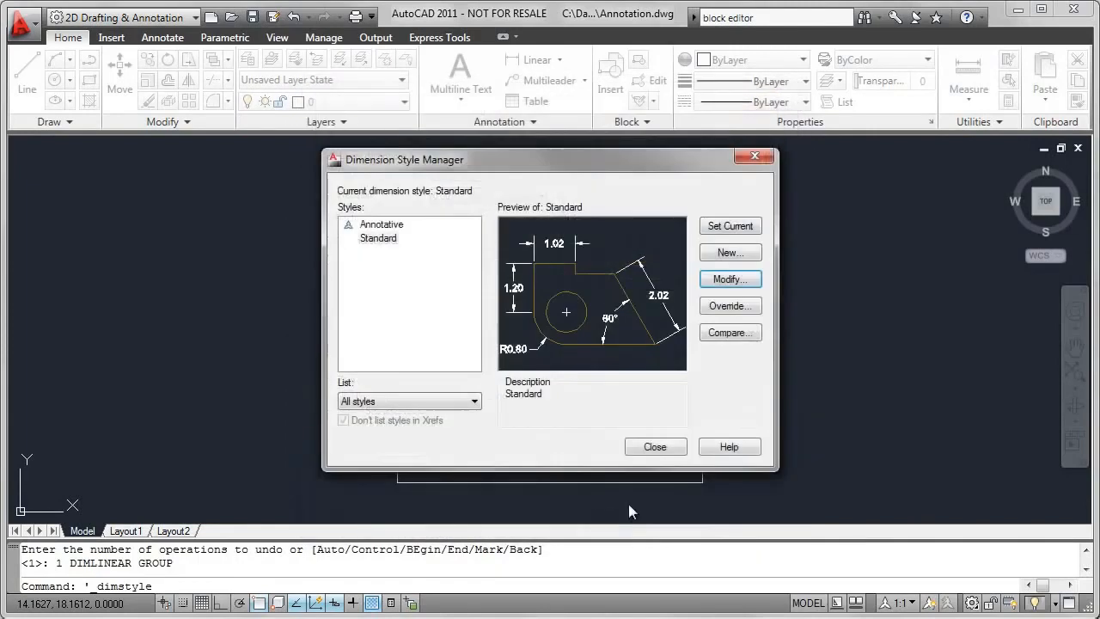
left_click(655, 447)
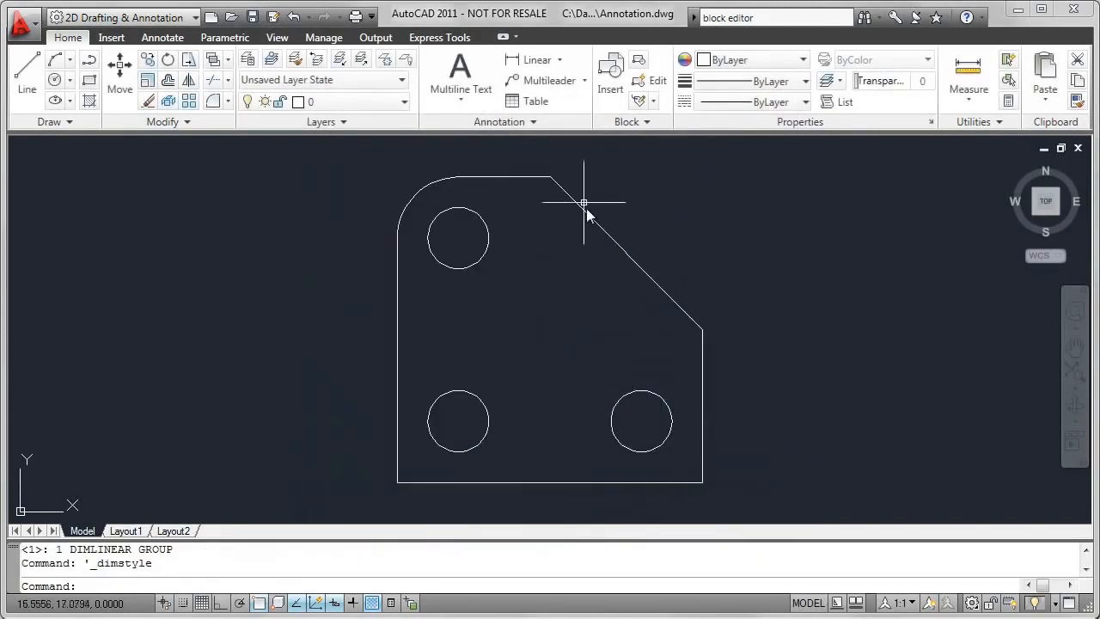
- Add a linear dimension to the plate's short right vertical edge by selecting the edge itself, placing it outside the plate
left_click(532, 61)
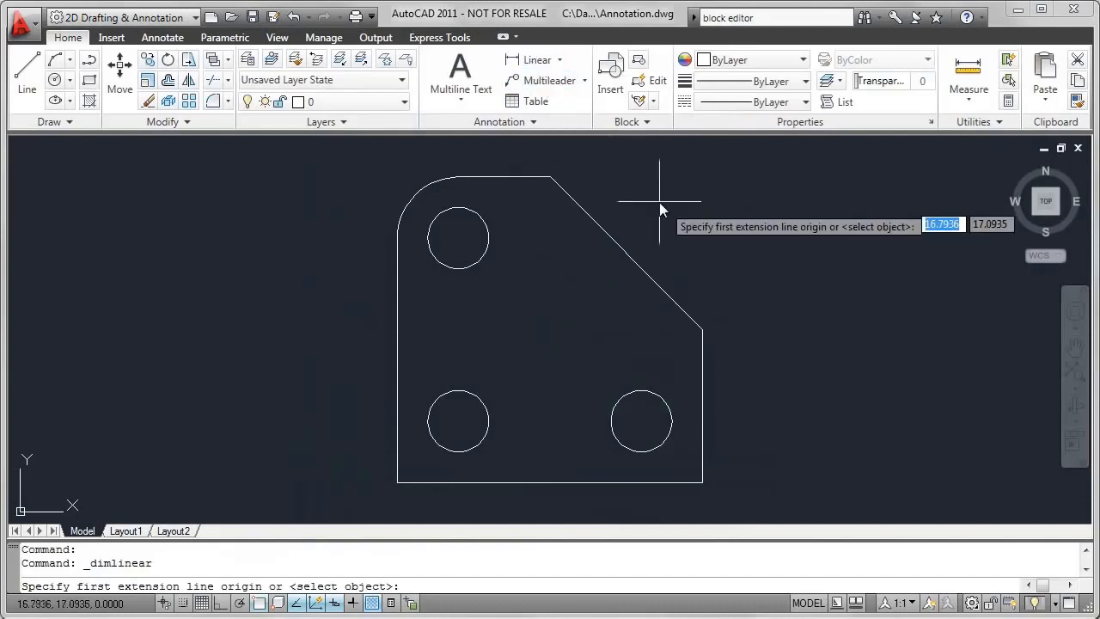
key("Return")
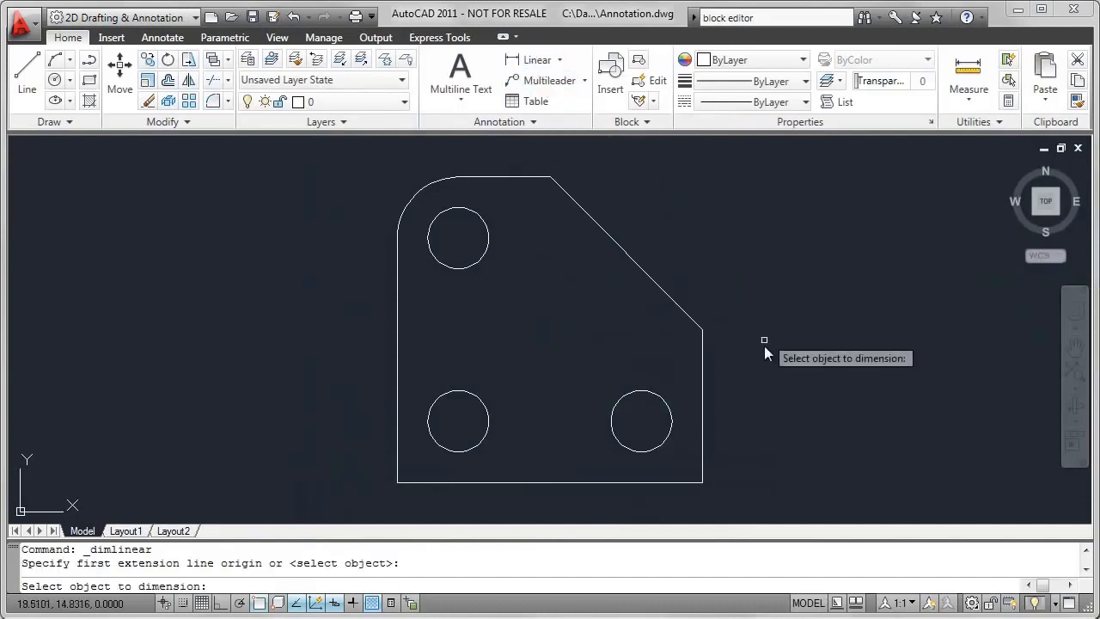
left_click(705, 422)
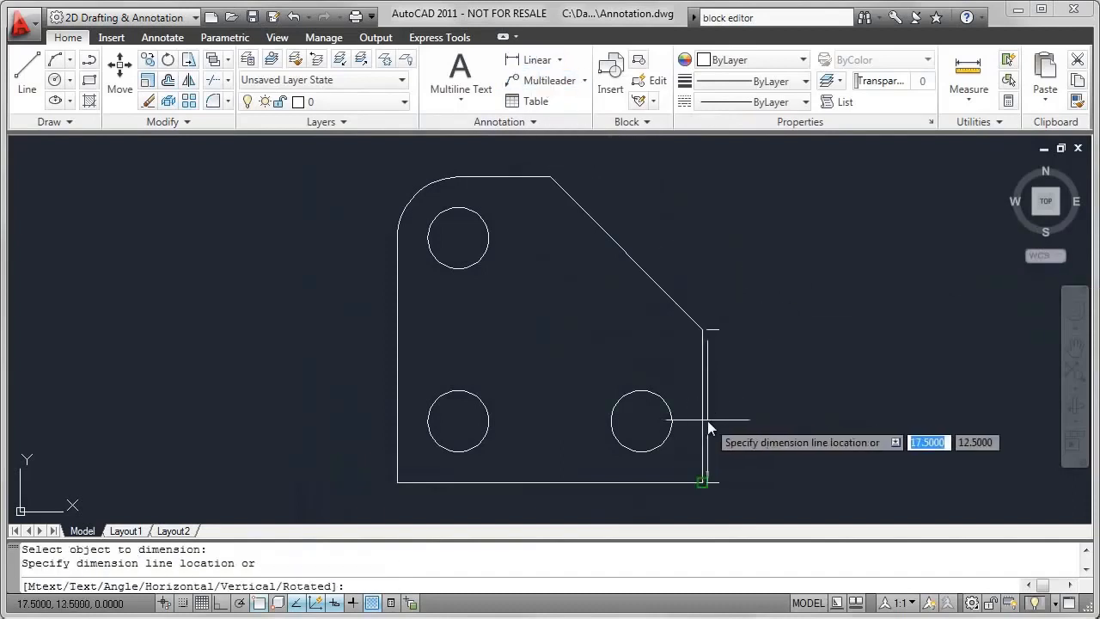
left_click(754, 416)
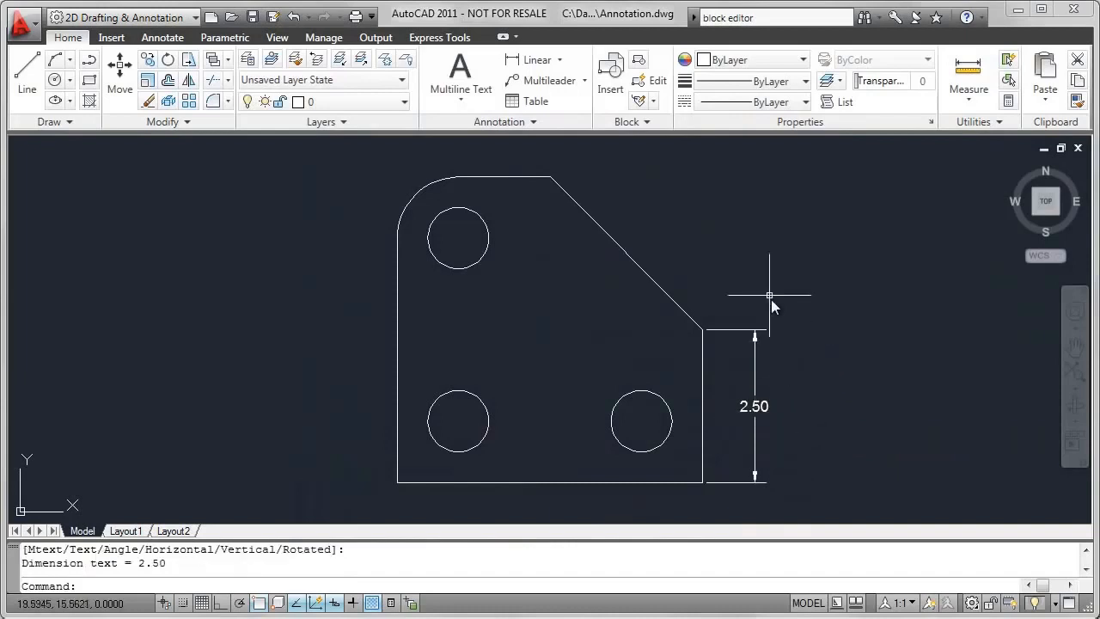
- Add an angular dimension between the plate's right vertical edge and the slanted edge, placing its arc inside the plate
left_click(559, 61)
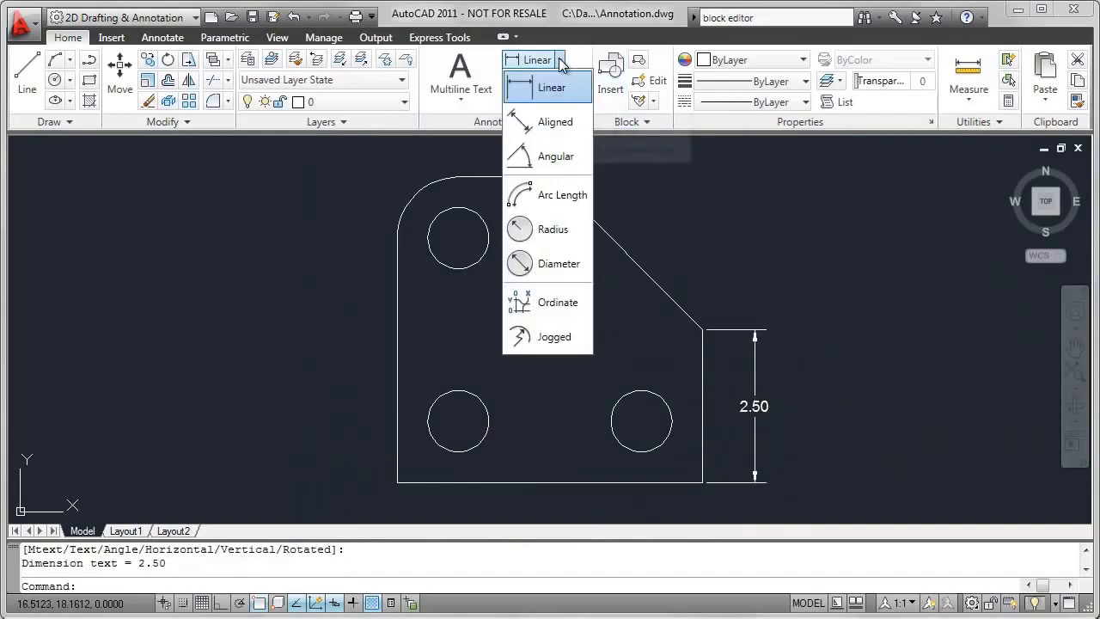
left_click(547, 159)
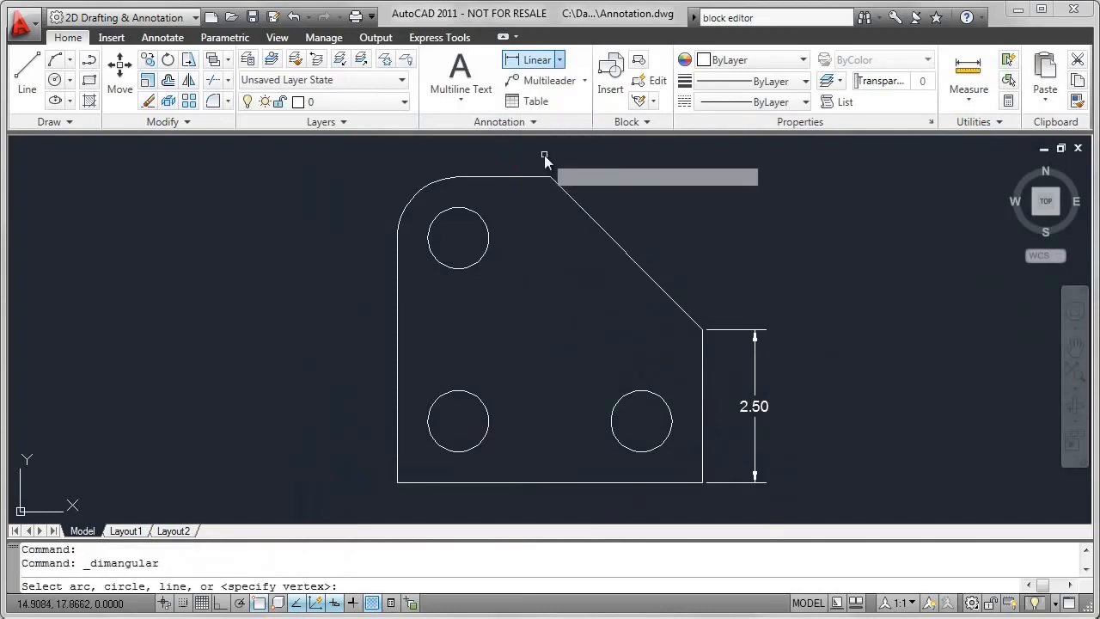
left_click(701, 364)
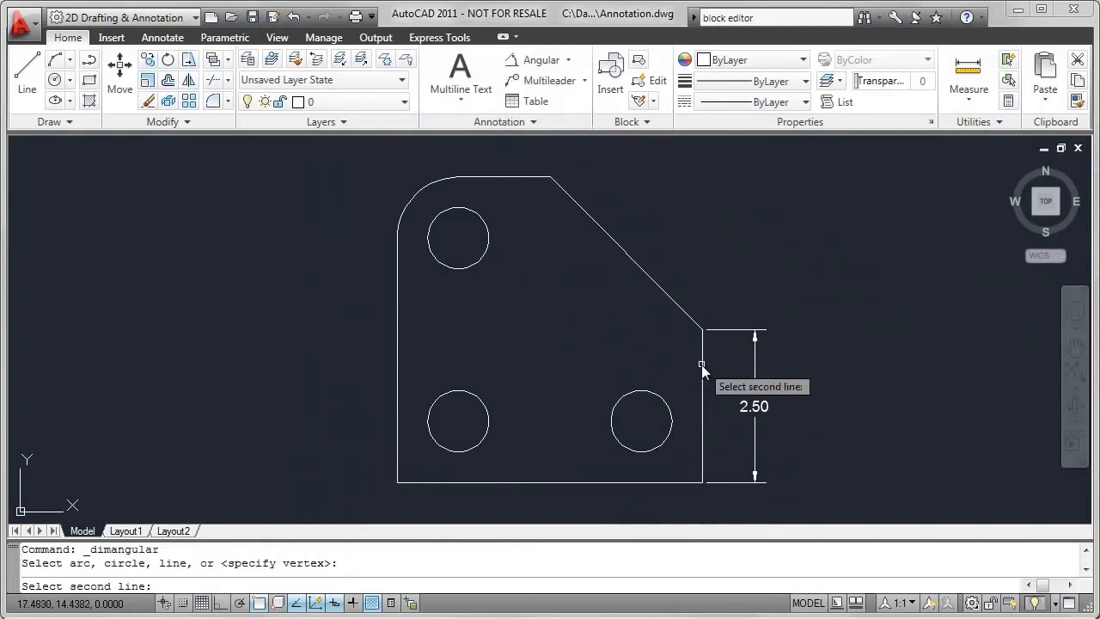
left_click(665, 291)
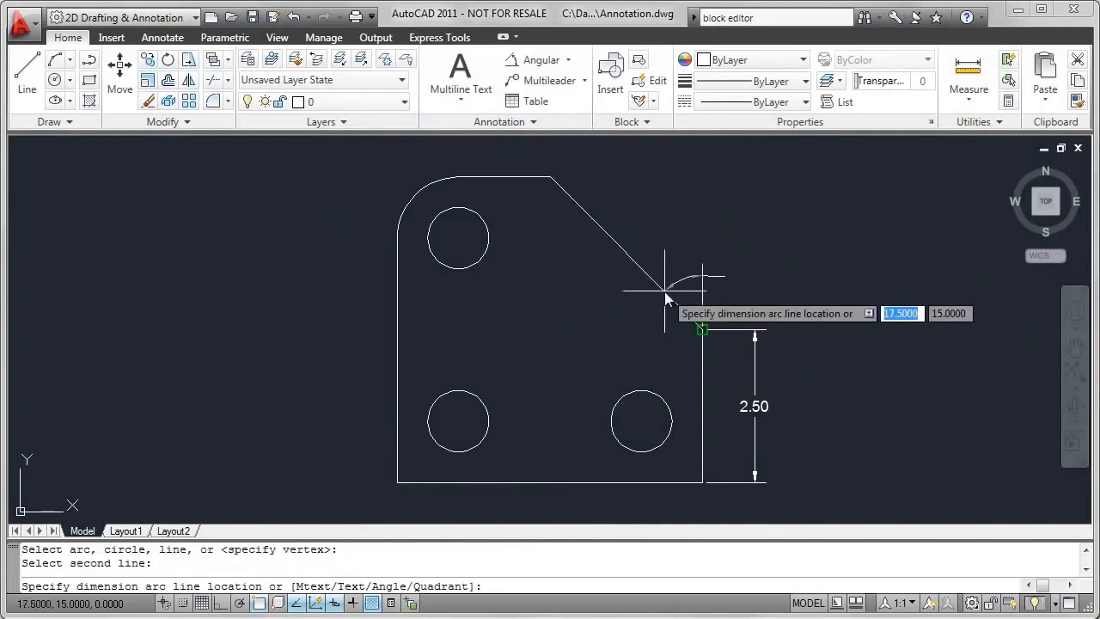
left_click(657, 348)
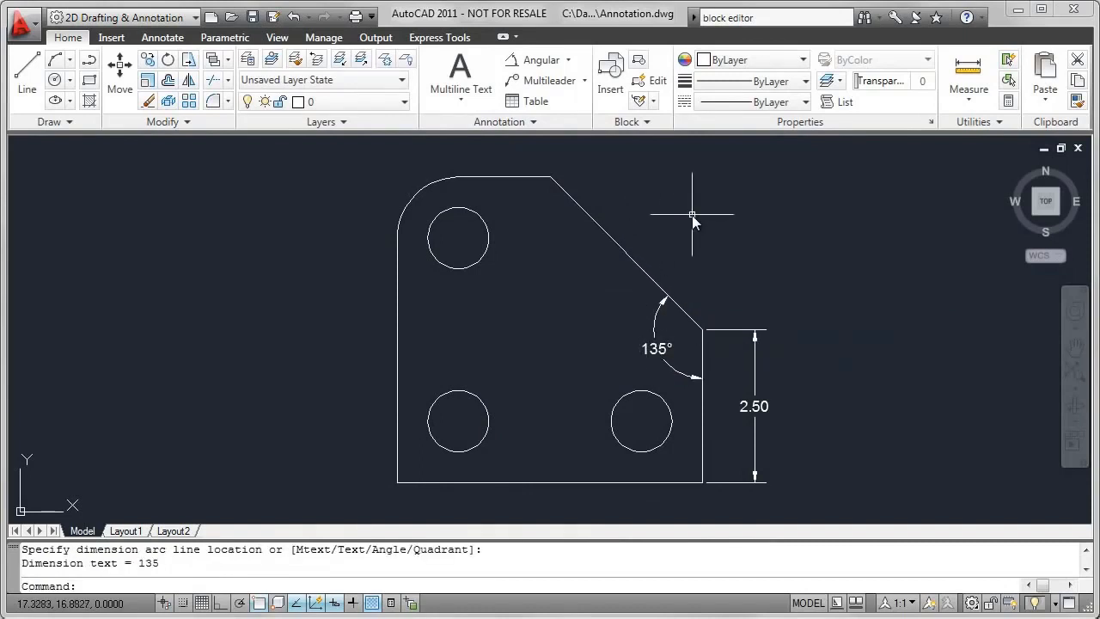
- Add a radius dimension to the plate's rounded upper-left corner, placing the text outside the outline
left_click(568, 60)
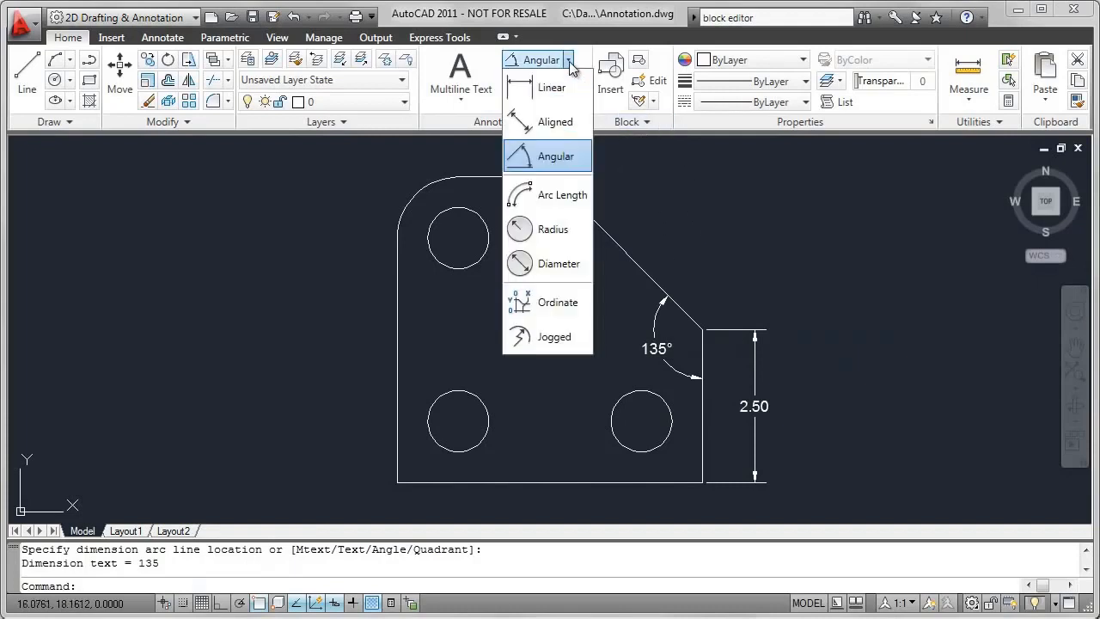
left_click(551, 228)
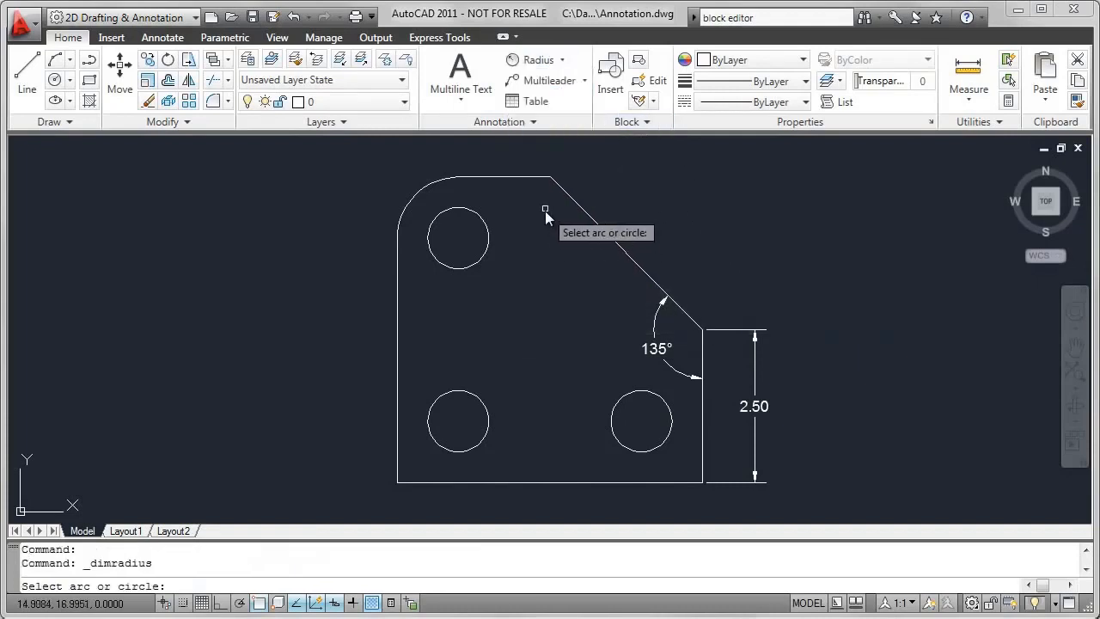
left_click(418, 192)
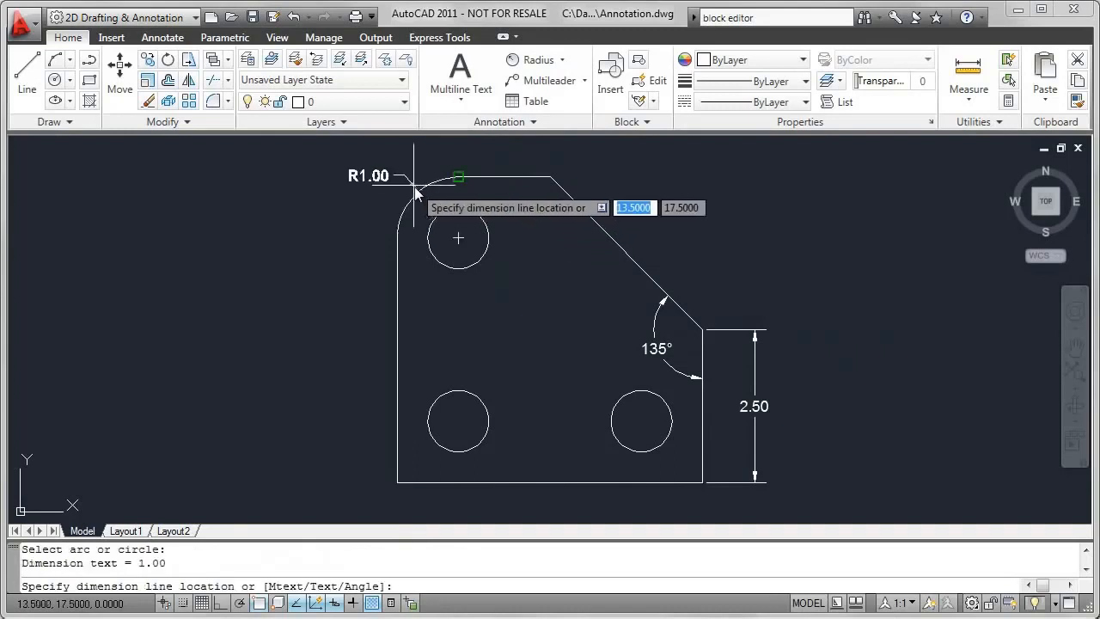
left_click(383, 171)
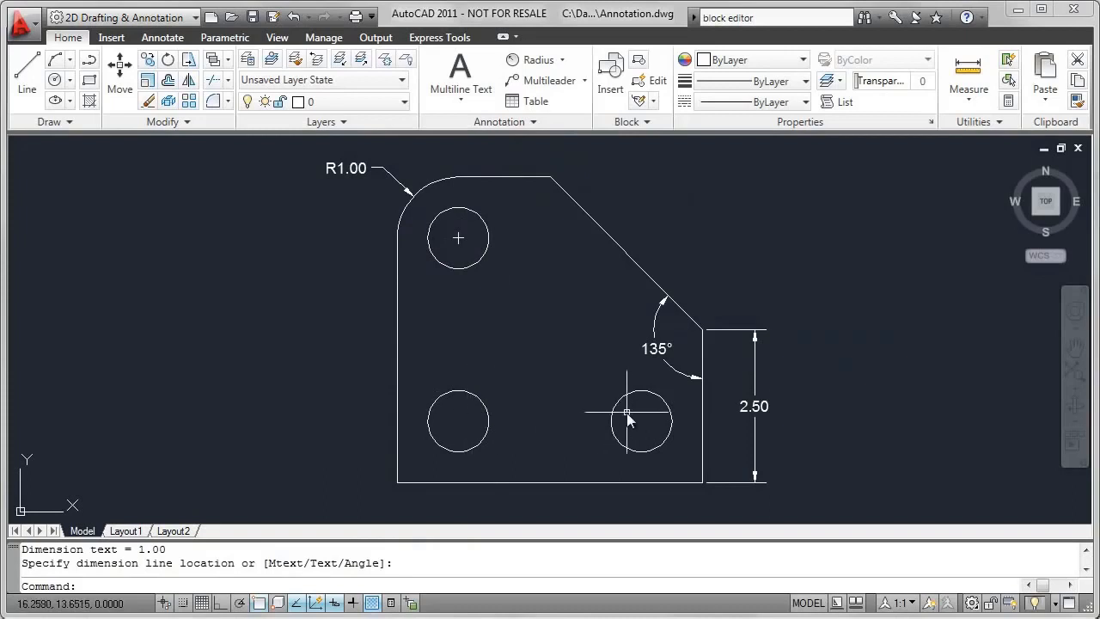
left_click(563, 61)
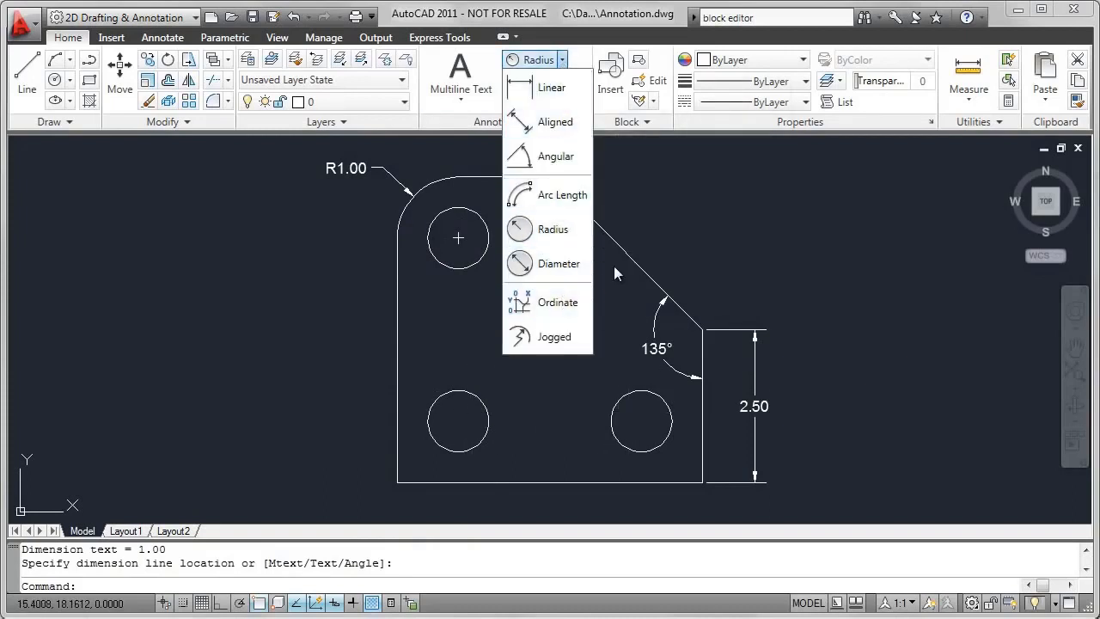
left_click(652, 217)
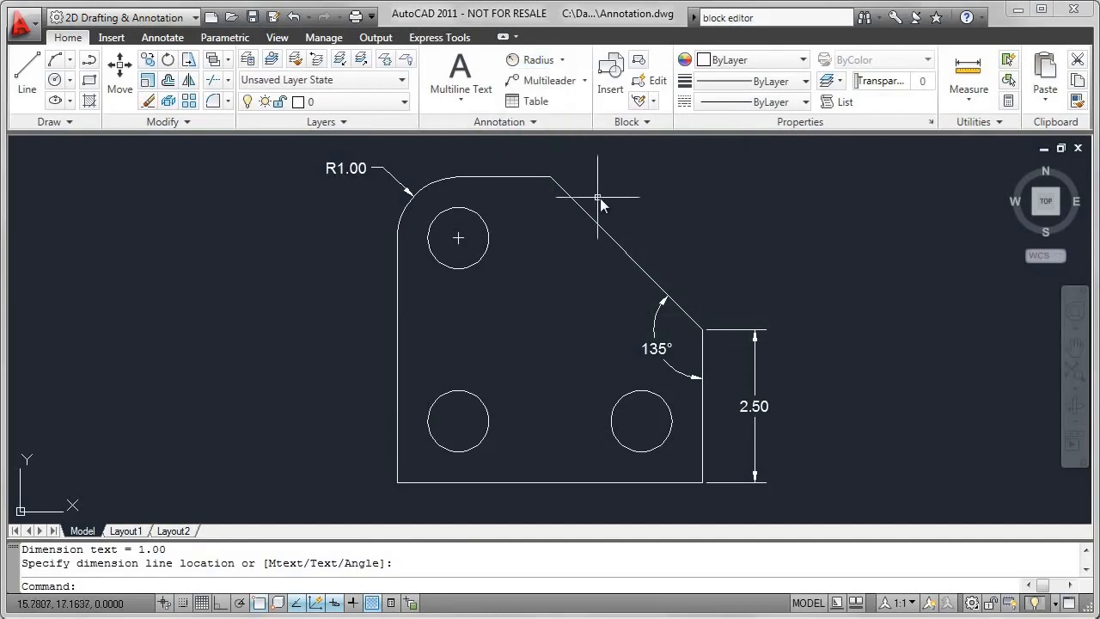
- Add center marks to the plate's lower-left and lower-right circles
left_click(167, 38)
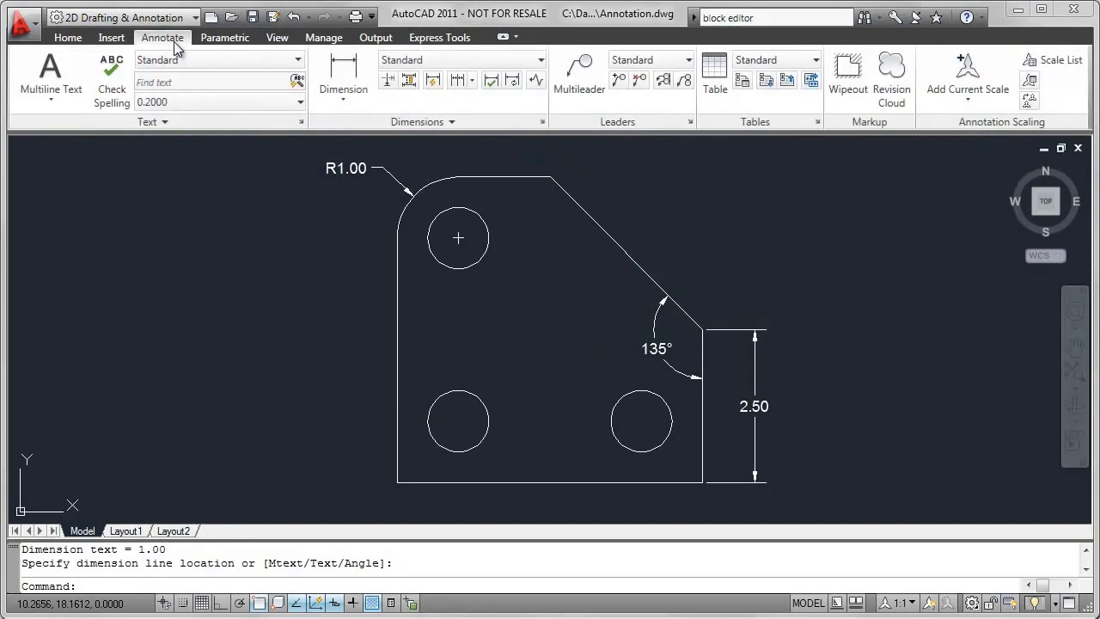
left_click(456, 124)
left_click(366, 145)
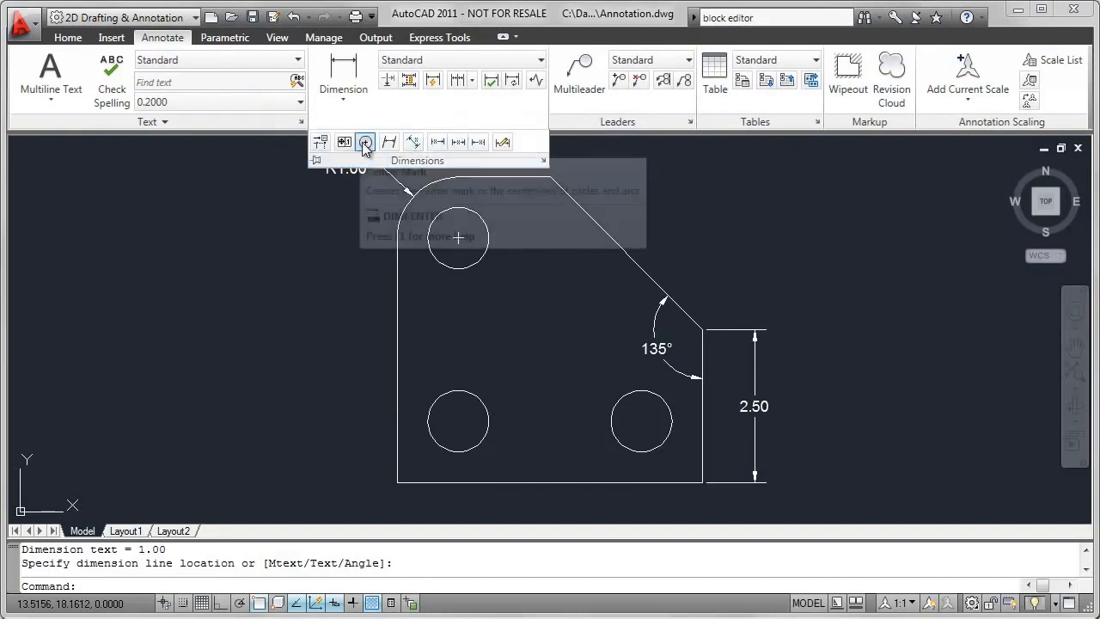
left_click(468, 394)
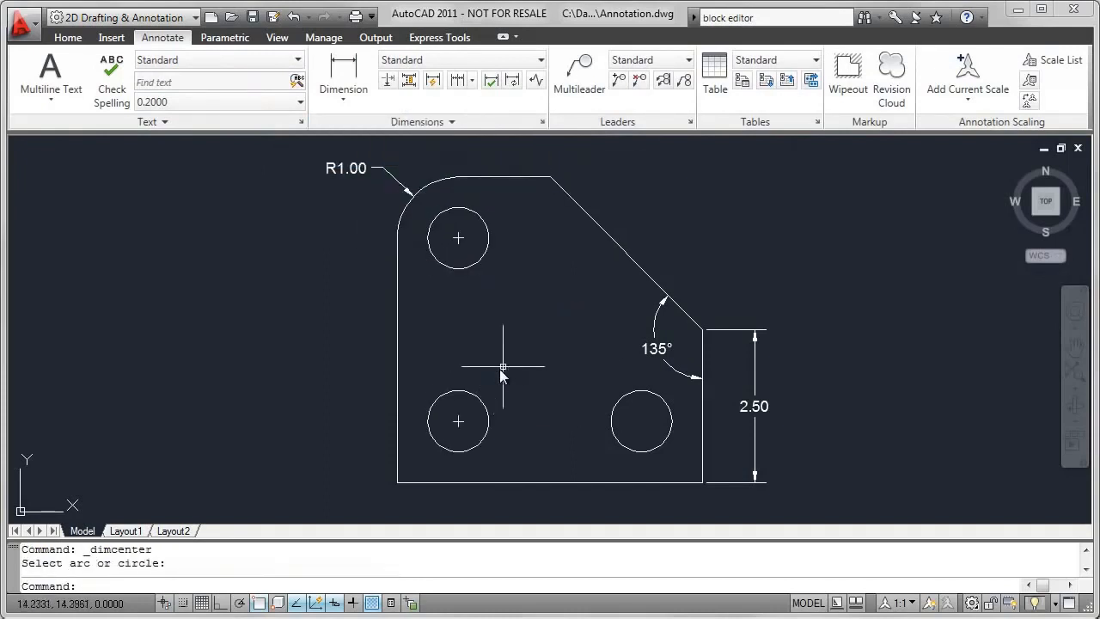
left_click(430, 122)
left_click(367, 143)
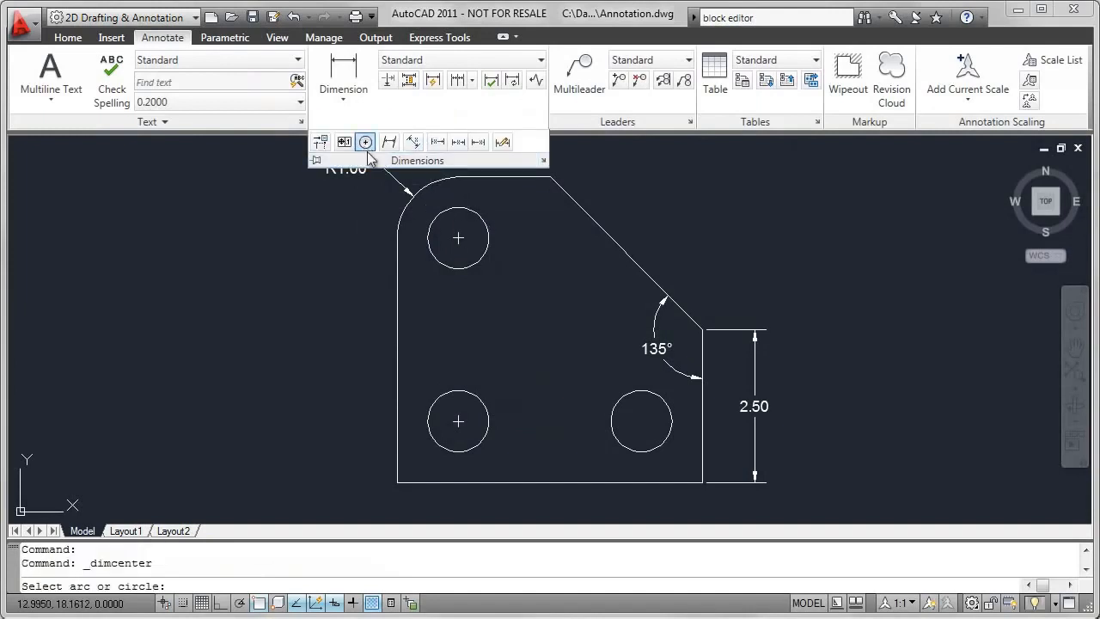
left_click(632, 393)
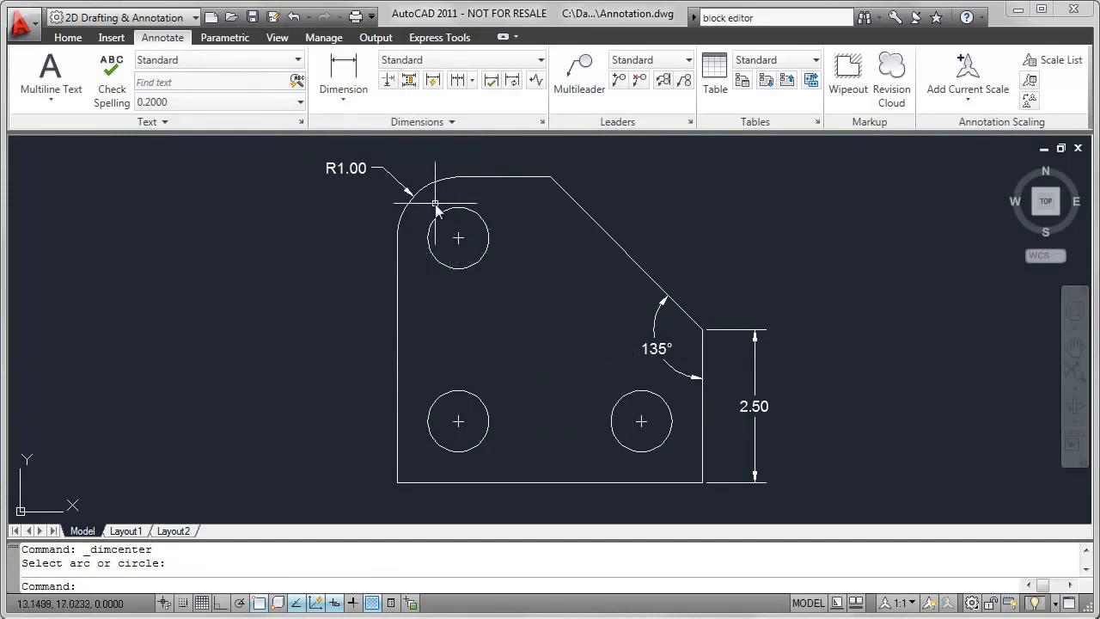
- Add a diameter dimension to the plate's upper-left circle, placing the text outside the plate's left edge
left_click(356, 102)
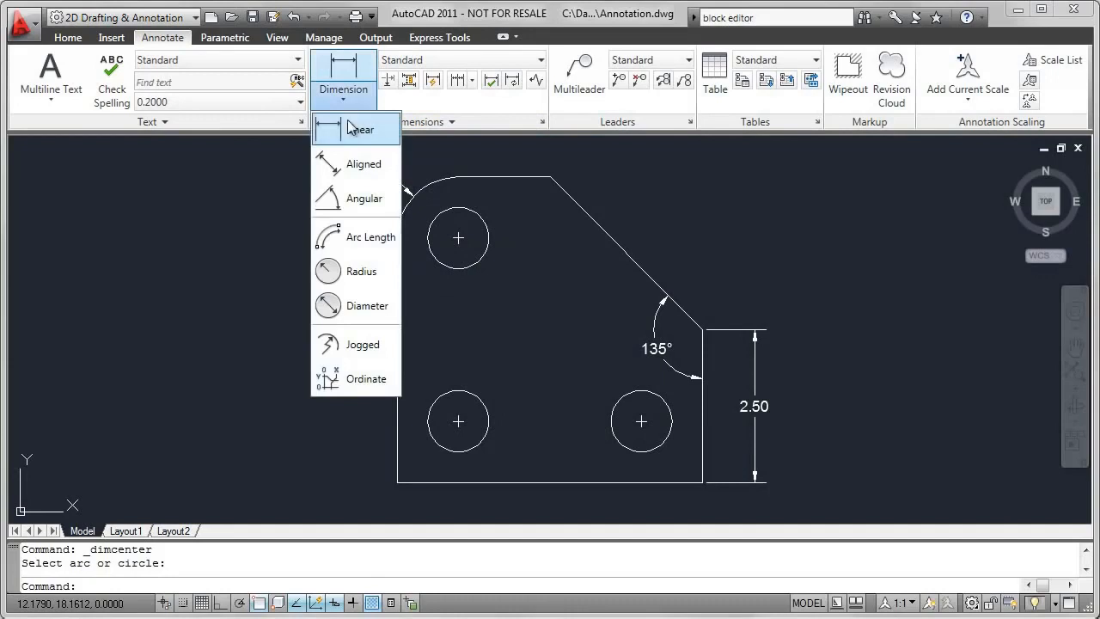
left_click(339, 307)
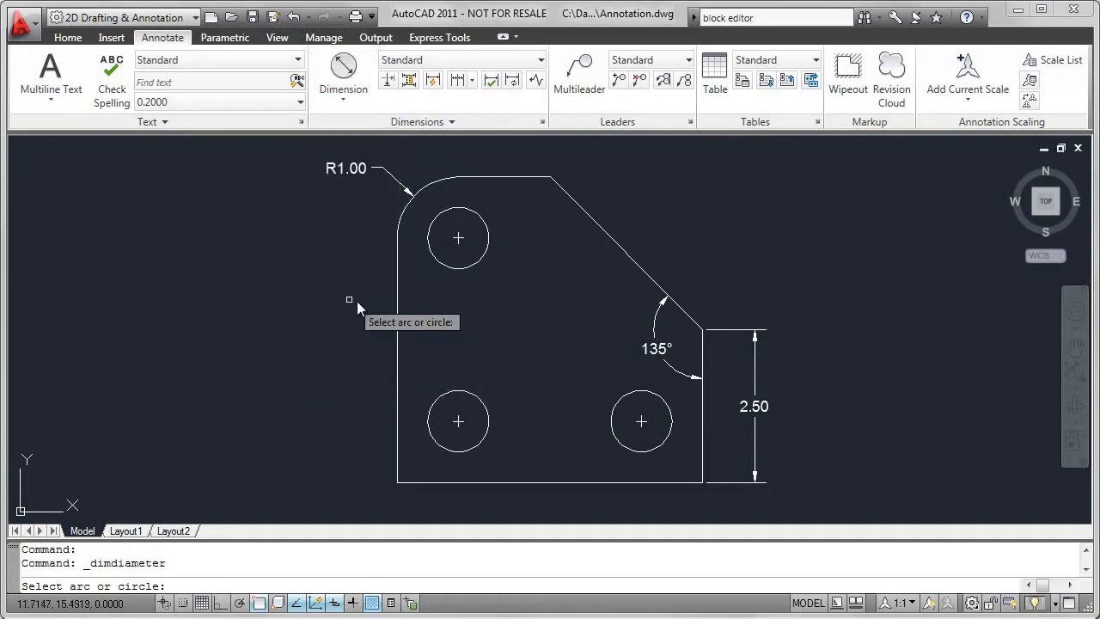
left_click(442, 262)
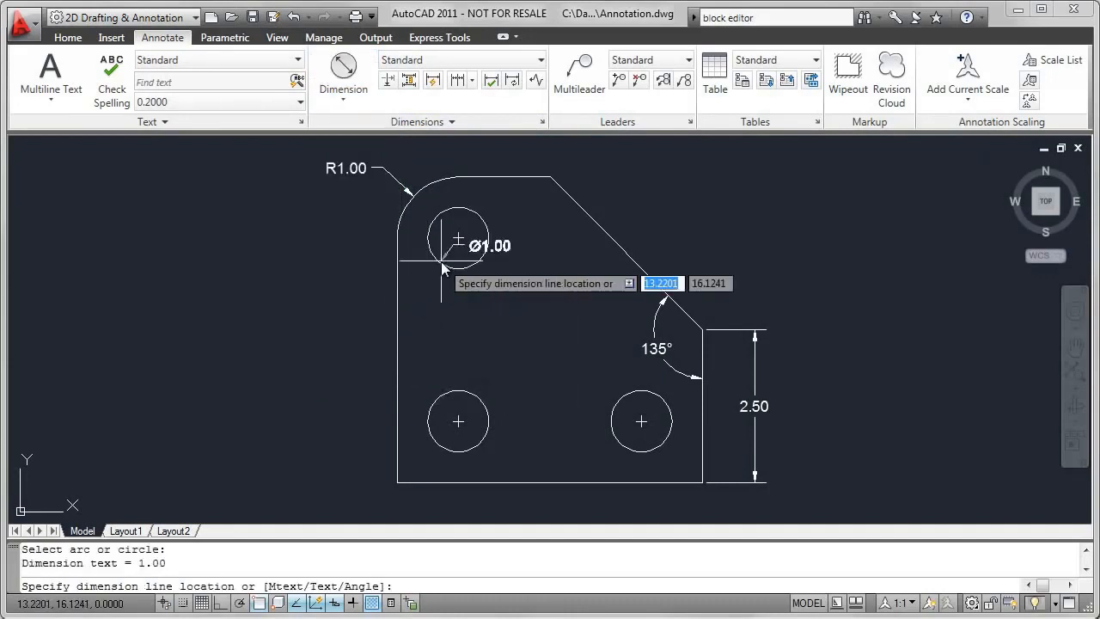
left_click(383, 299)
- Add a horizontal linear dimension from the top edge's right corner to the upper-left circle's center, placing it above the plate
middle_click_drag(508, 222, 488, 327)
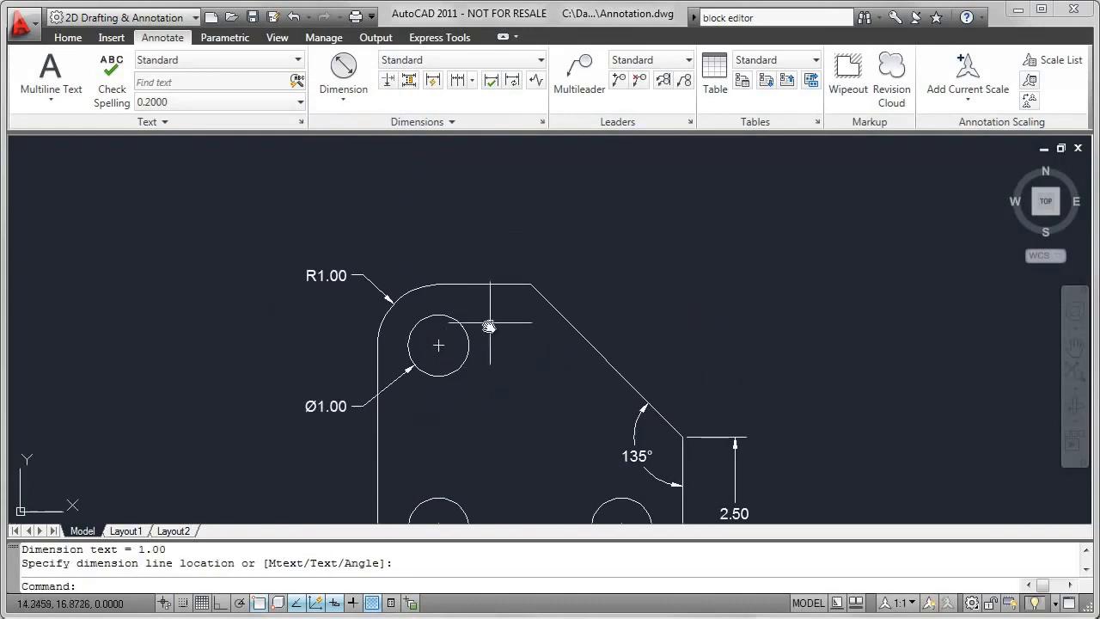
scroll(487, 311, "up", 3)
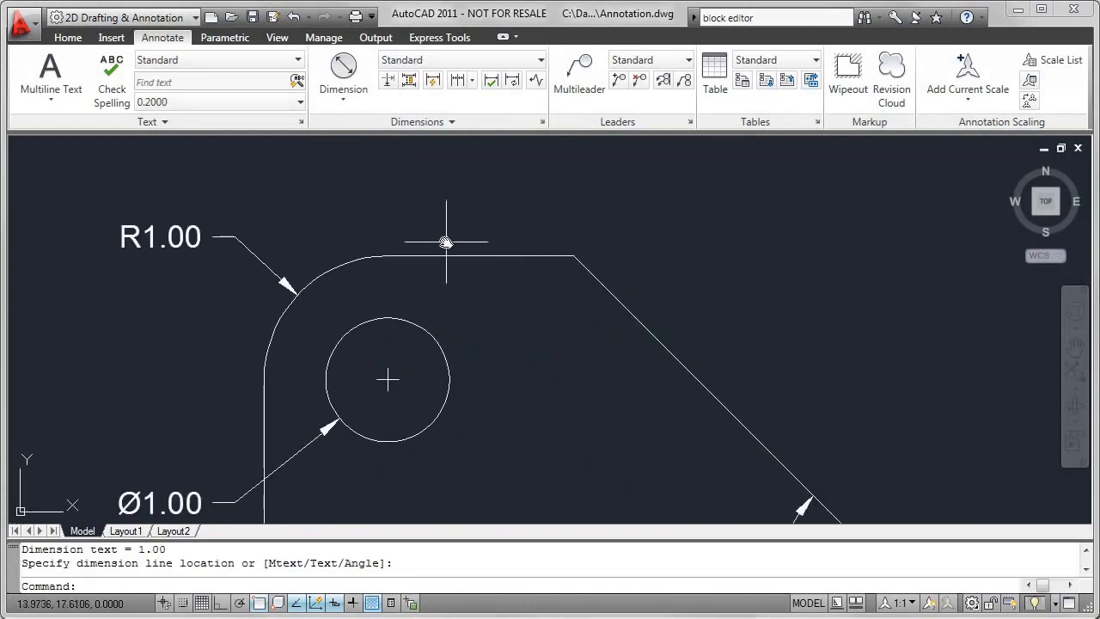
left_click(352, 105)
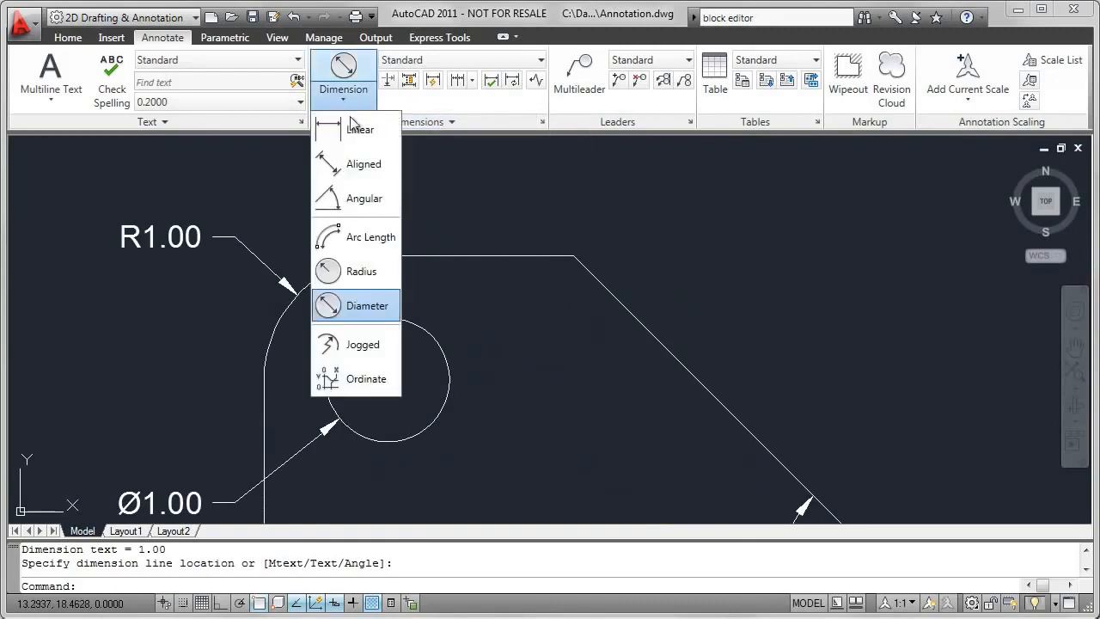
left_click(353, 129)
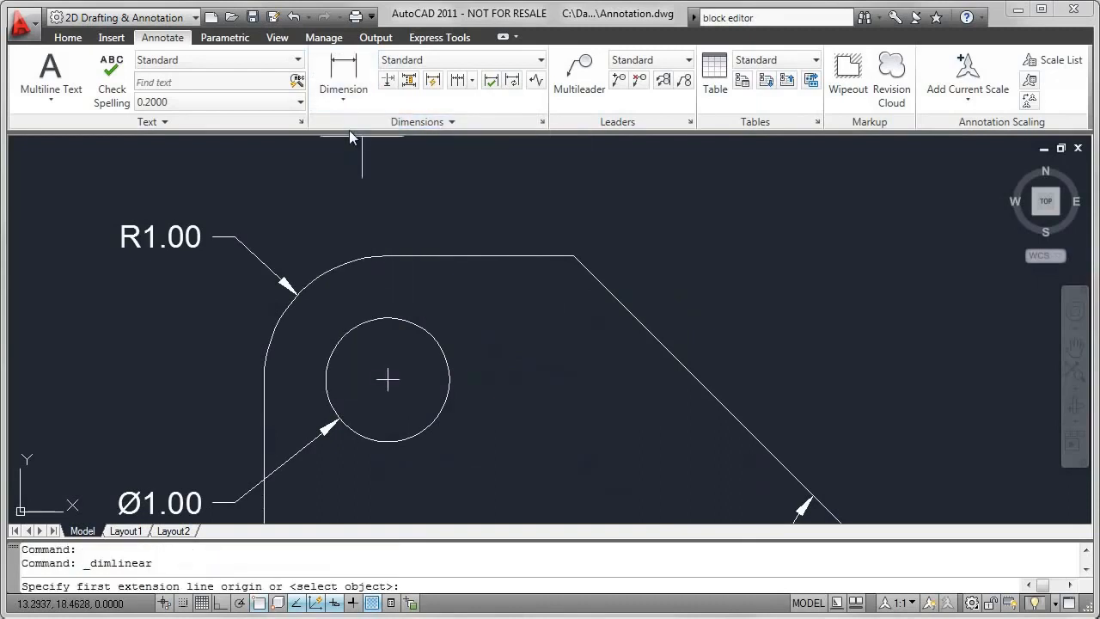
left_click(575, 255)
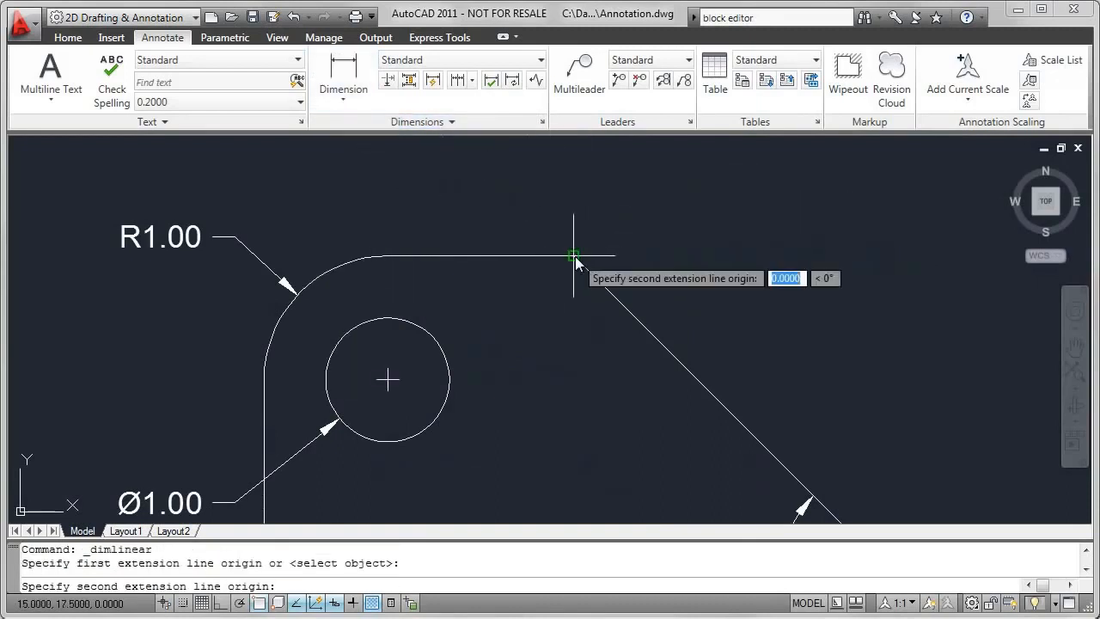
left_click(386, 376)
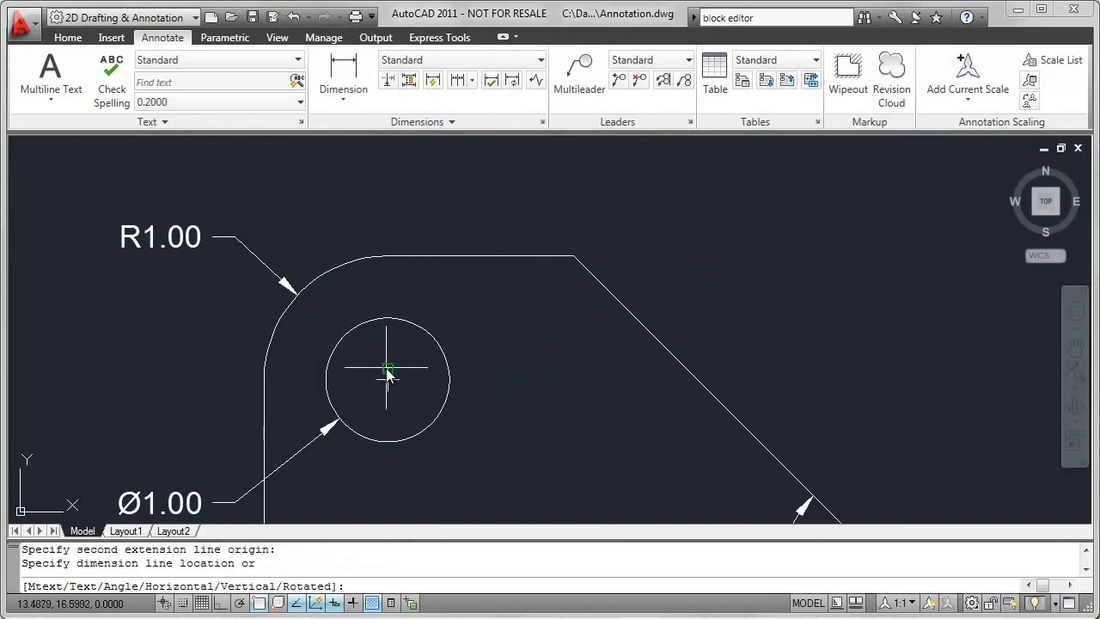
left_click(441, 180)
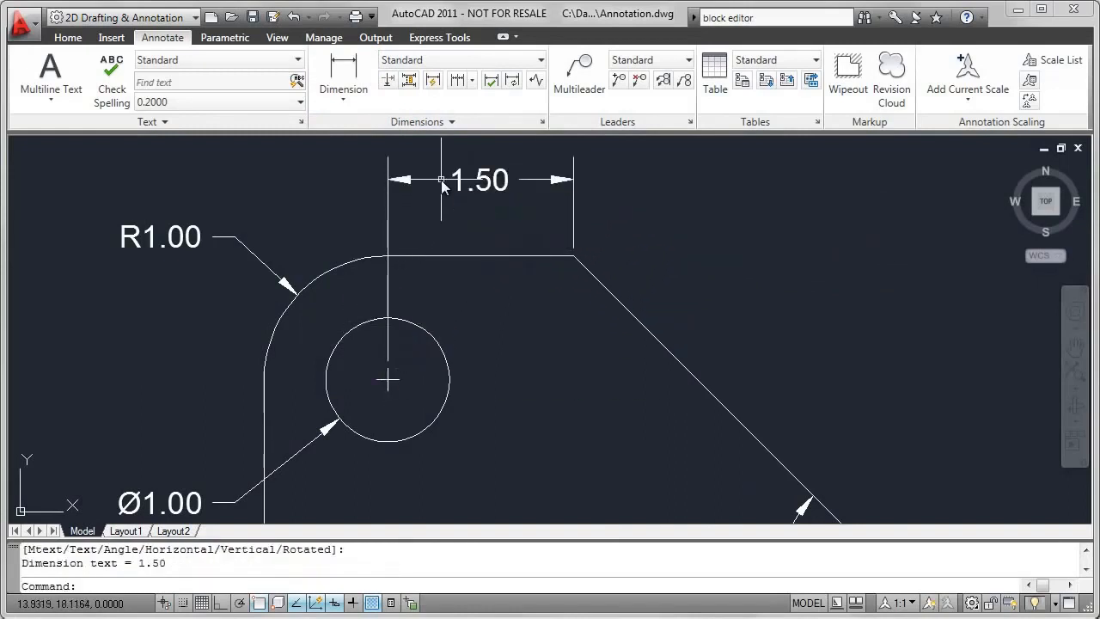
- Add a vertical linear dimension from the plate's lower-left corner to the lower-left circle's center mark, placing it left of the plate
type("z")
key("Return")
type("e")
key("Return")
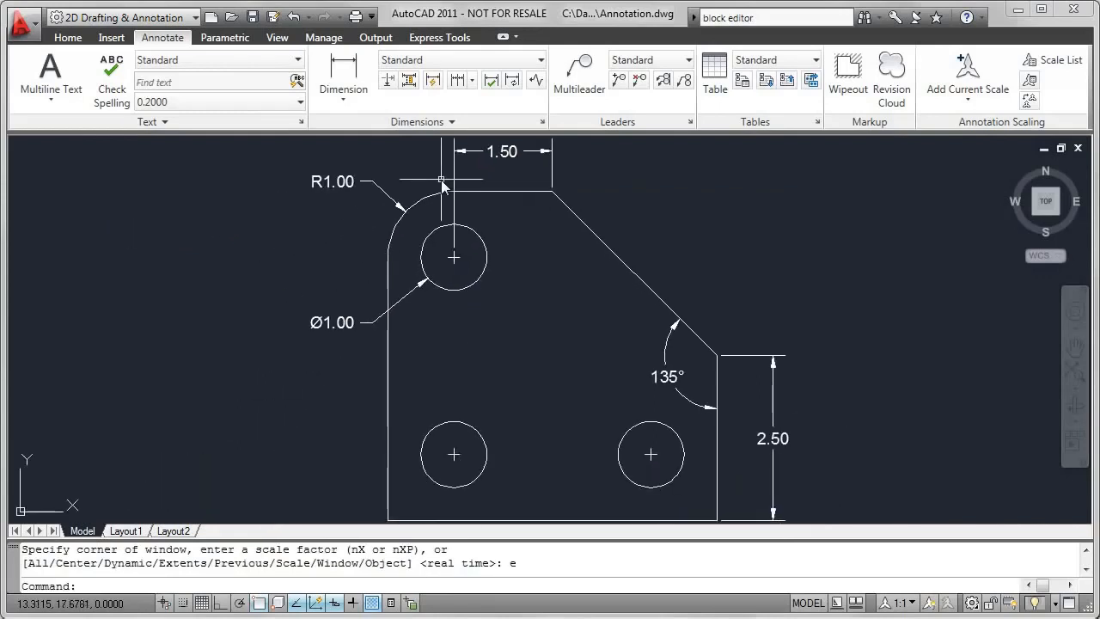
scroll(550, 359, "down", 3)
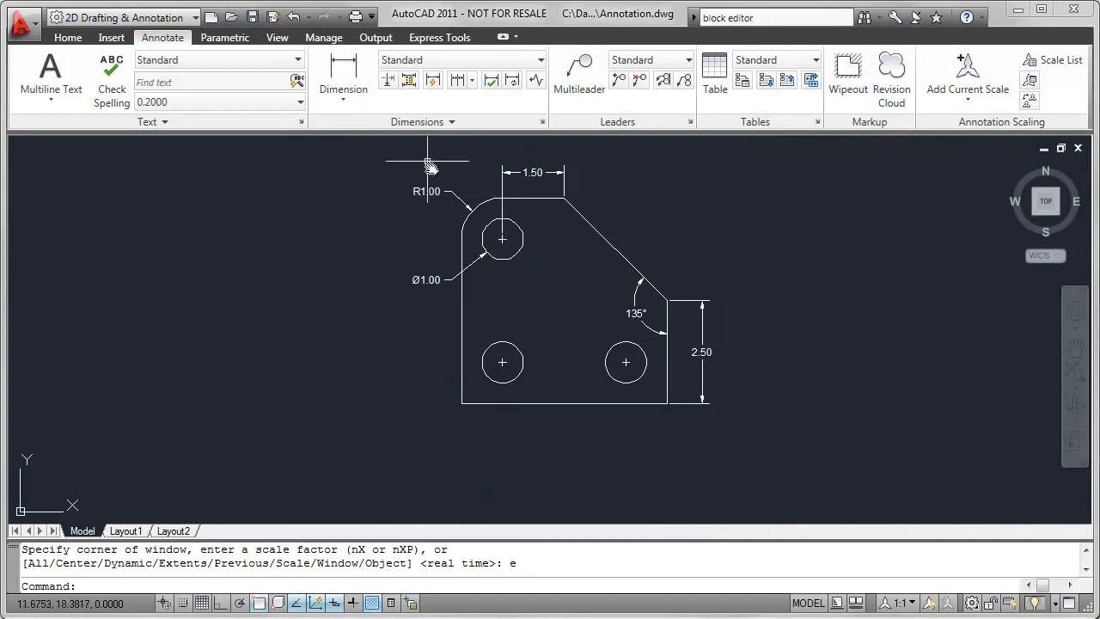
left_click(343, 76)
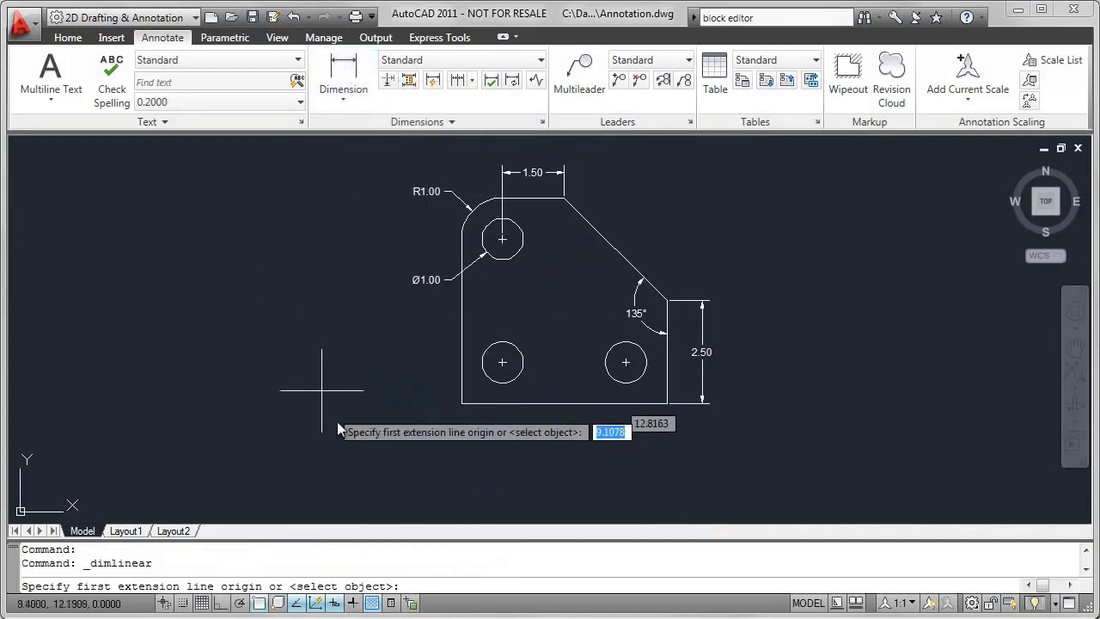
left_click(462, 402)
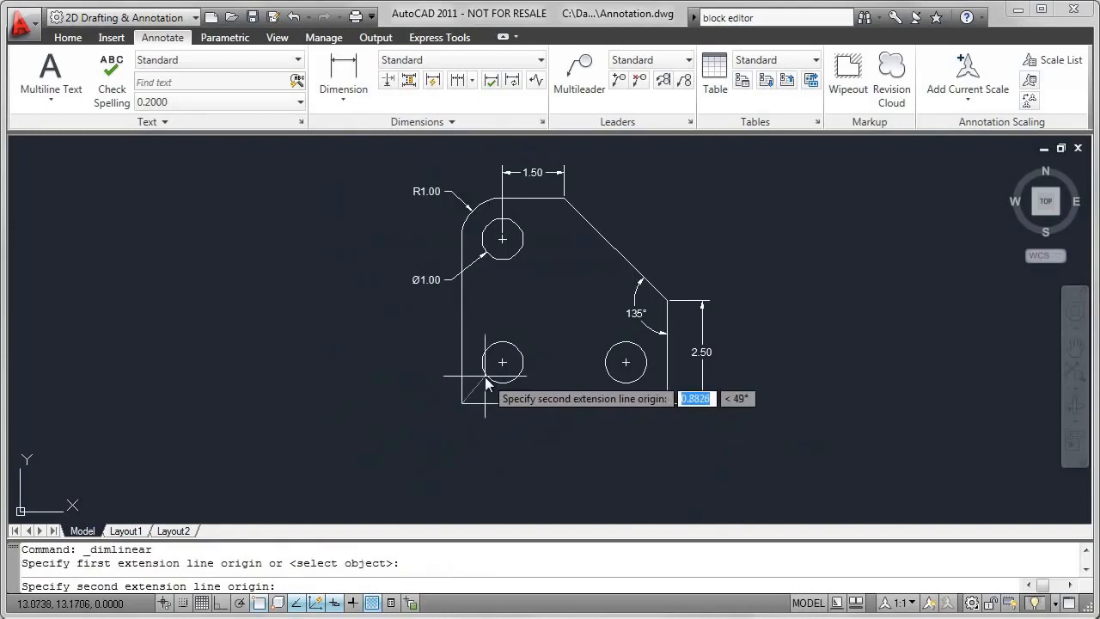
scroll(486, 382, "up", 3)
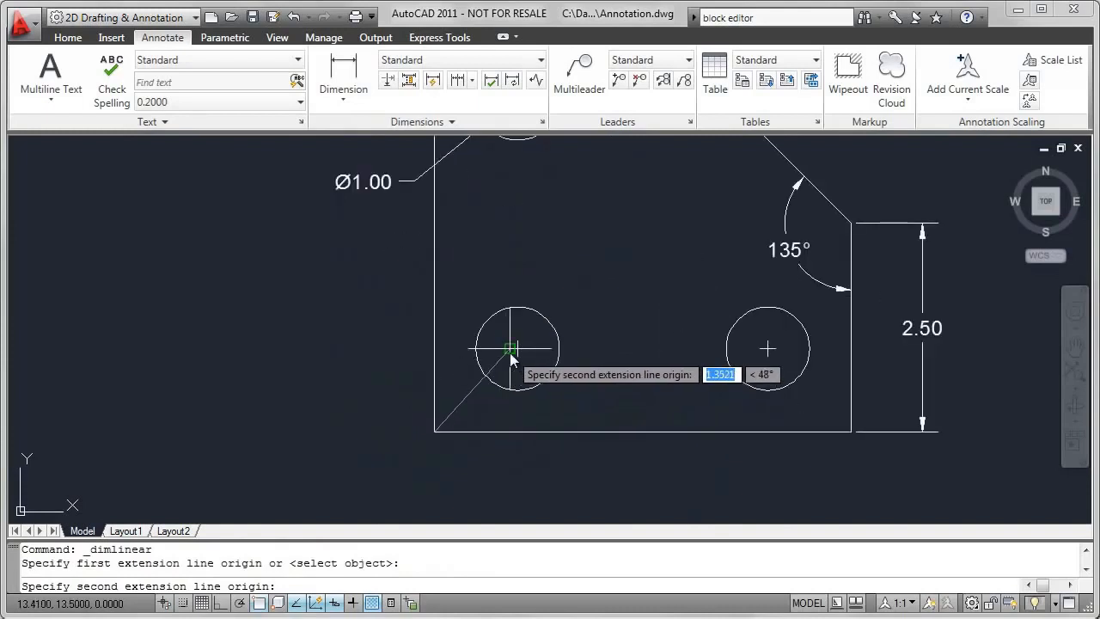
left_click(510, 351)
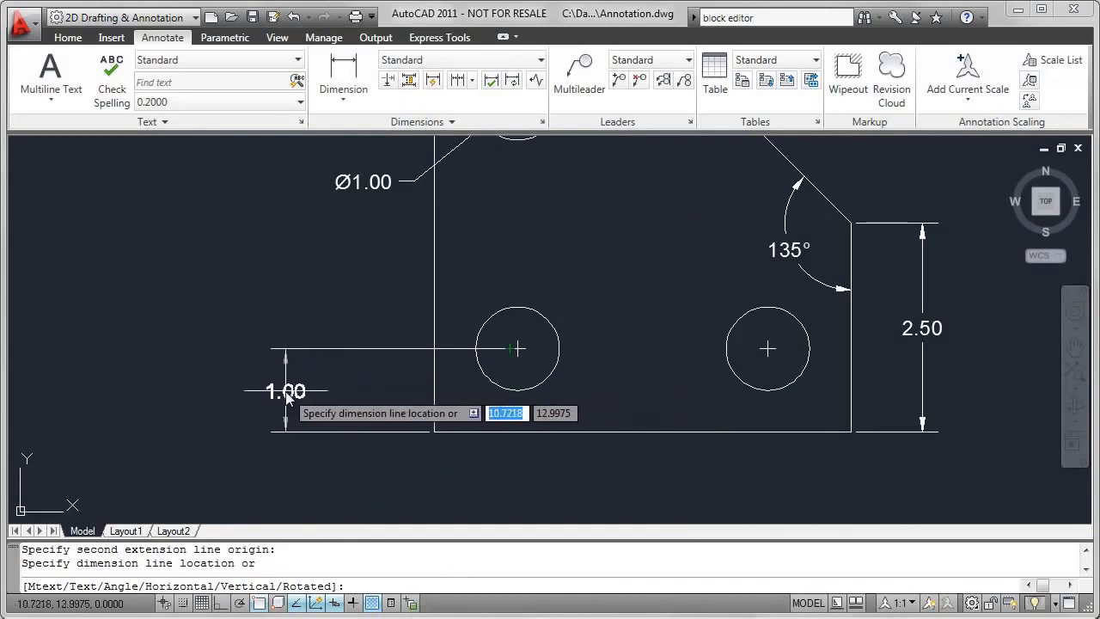
left_click(286, 393)
- Continue the vertical dimension up to the upper-left circle's center mark
scroll(387, 327, "down", 3)
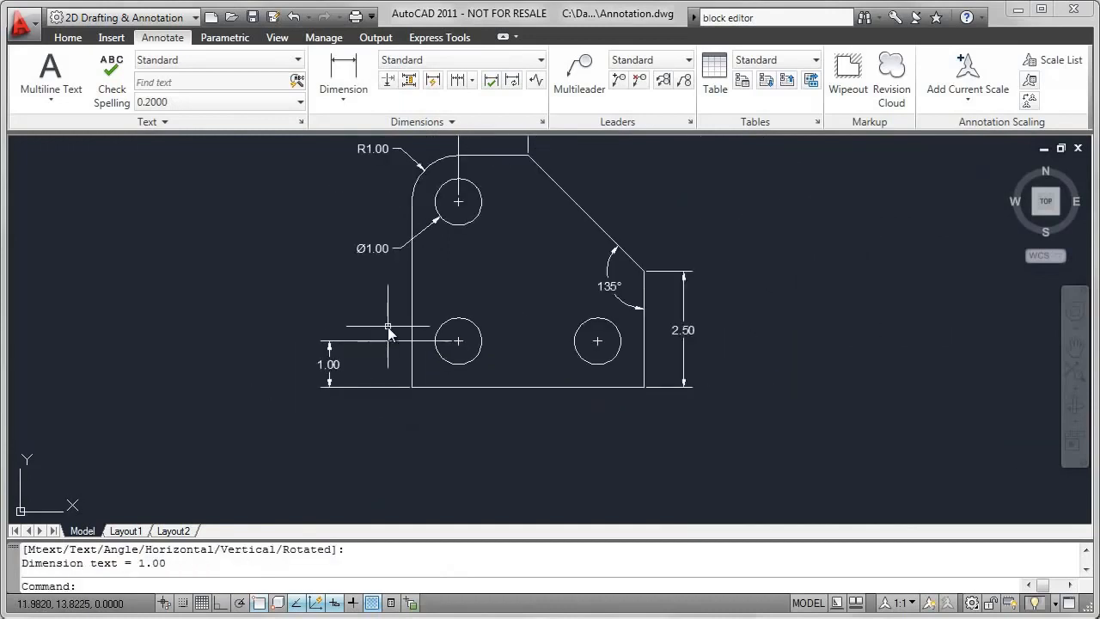
left_click(457, 80)
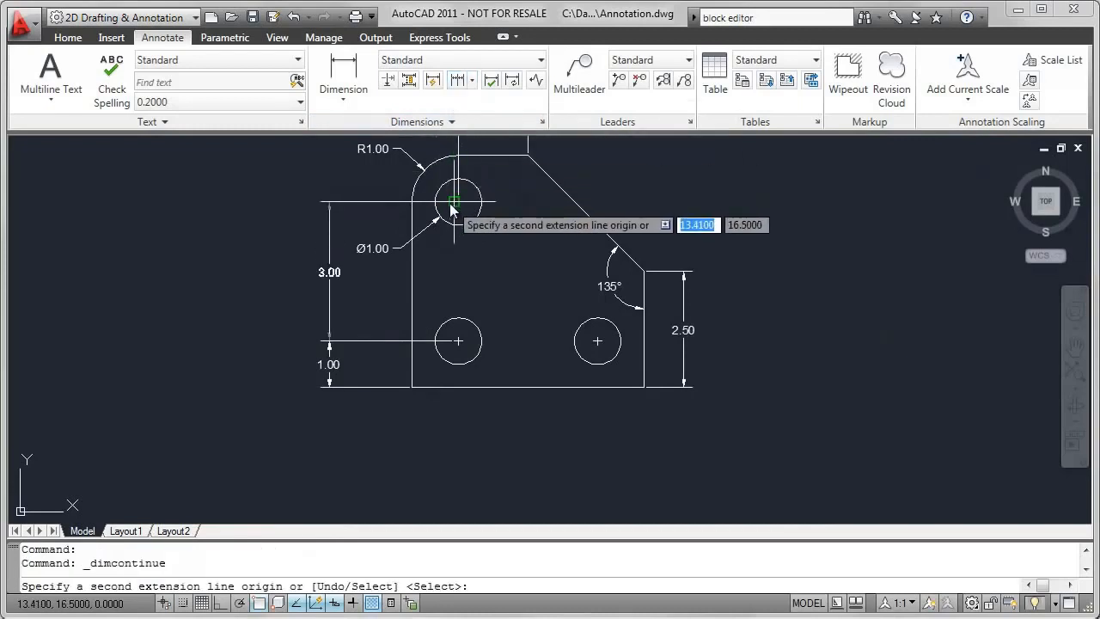
left_click(451, 206)
right_click(243, 238)
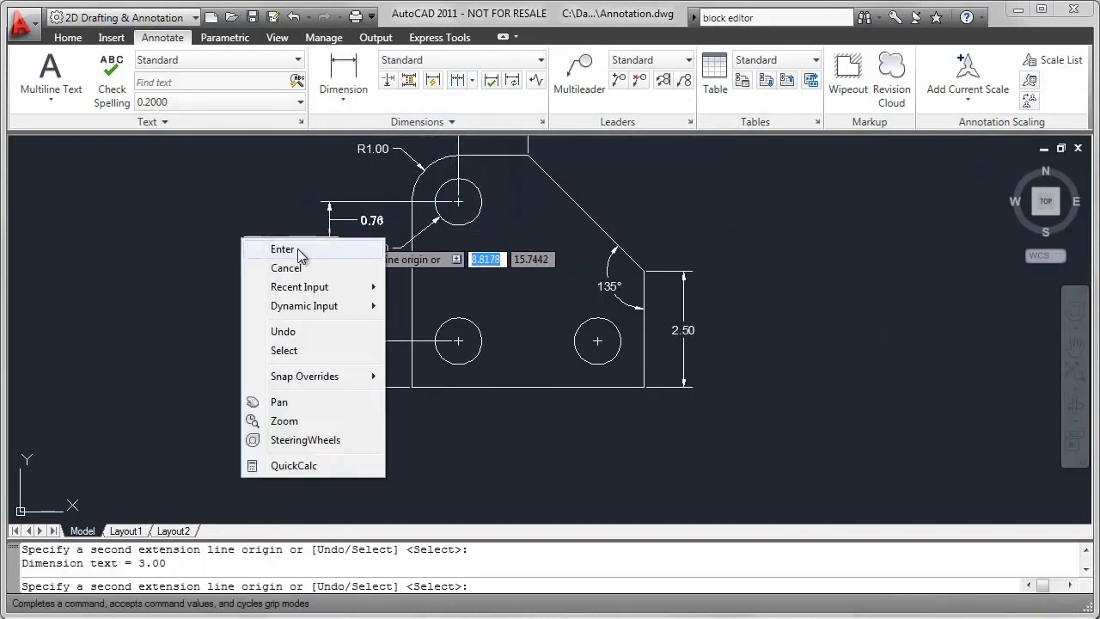
left_click(292, 249)
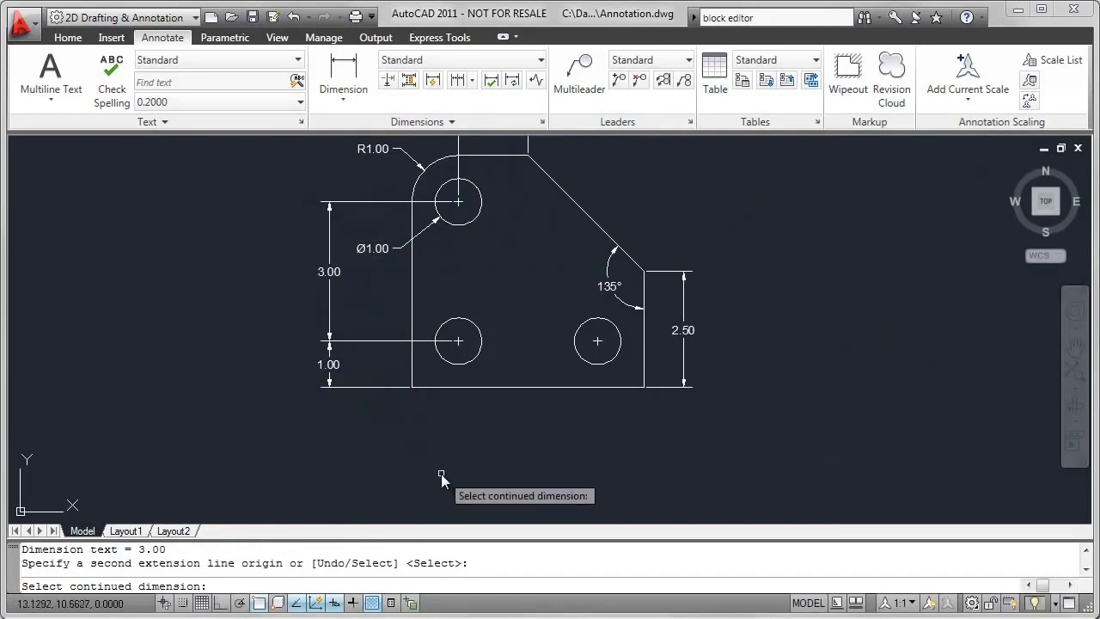
- Add a horizontal linear dimension from the plate's lower-left corner to the lower-left circle's center mark, placing it below the plate
left_click(355, 79)
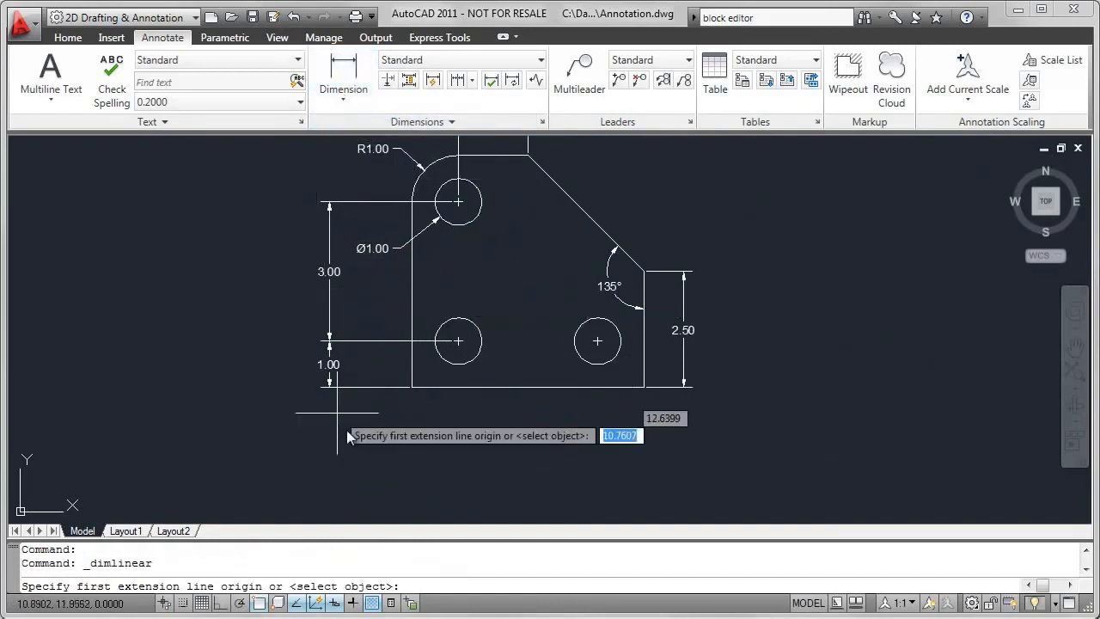
left_click(413, 395)
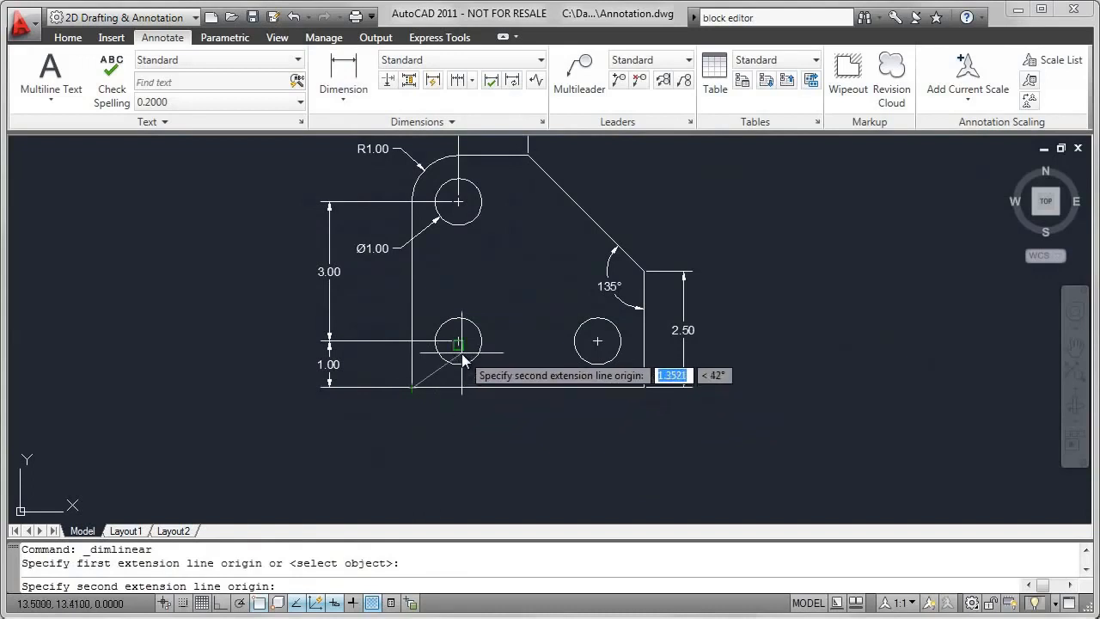
left_click(459, 353)
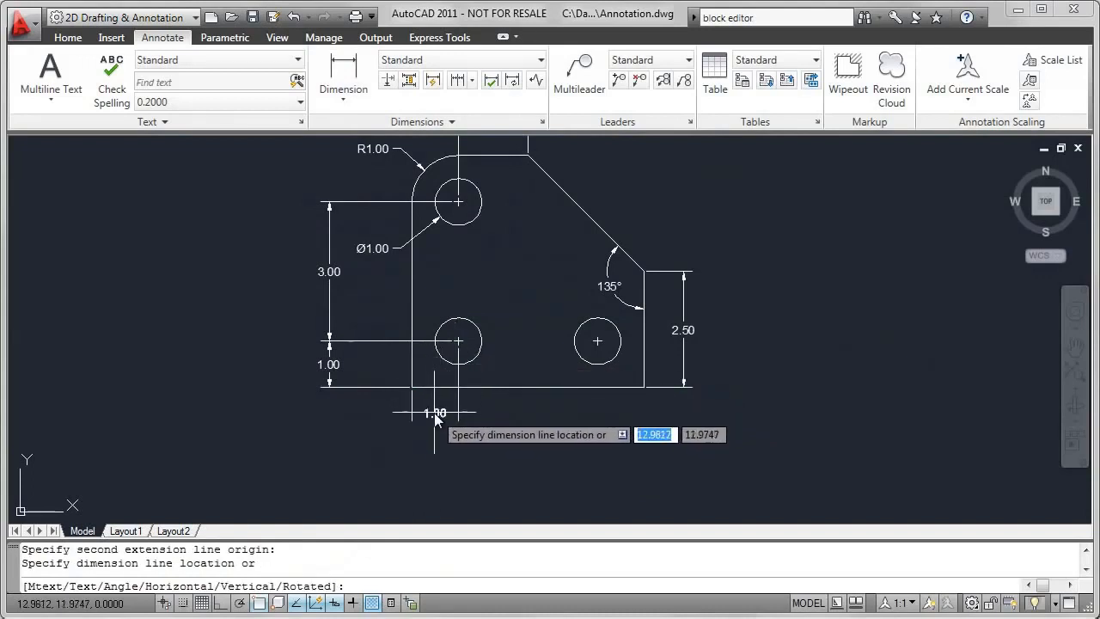
left_click(438, 418)
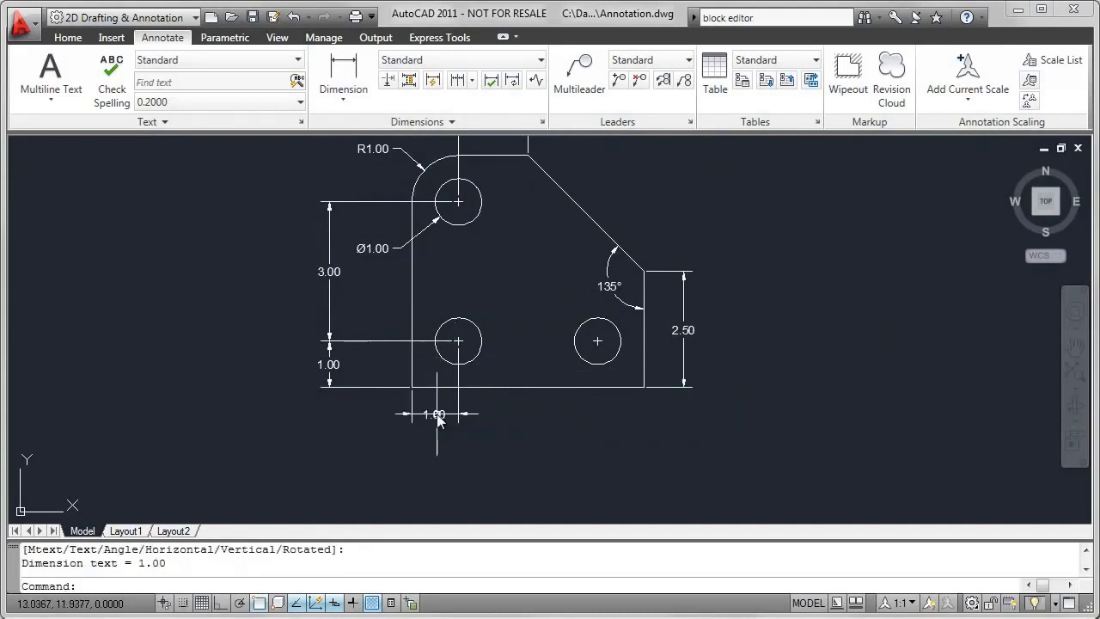
- Continue the horizontal dimension below the plate across to the lower-right circle's center mark
left_click(461, 81)
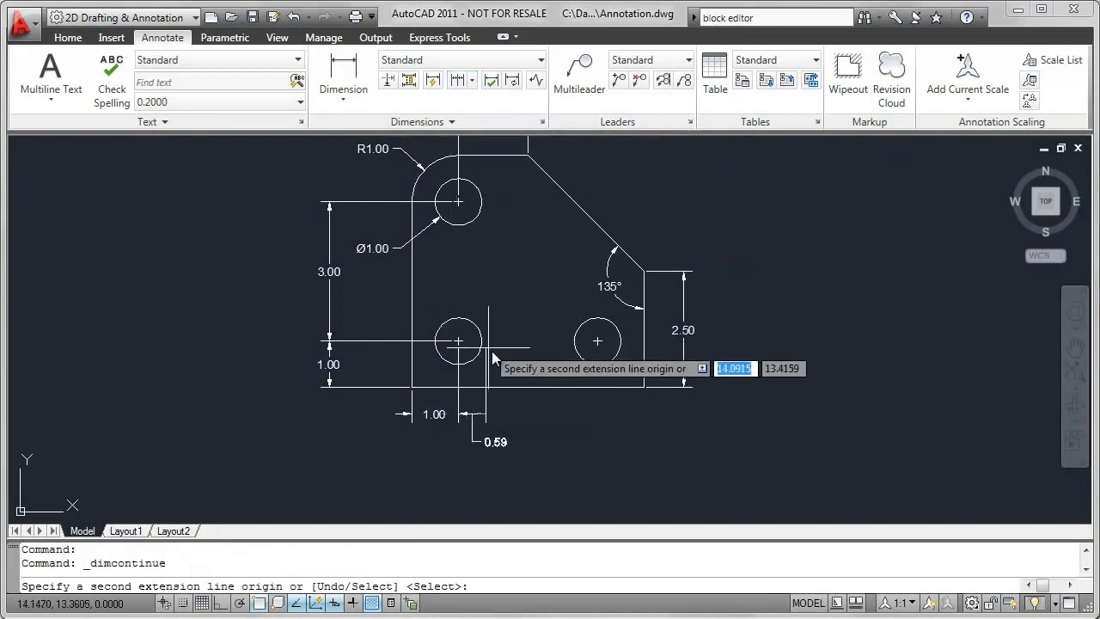
left_click(599, 354)
right_click(646, 425)
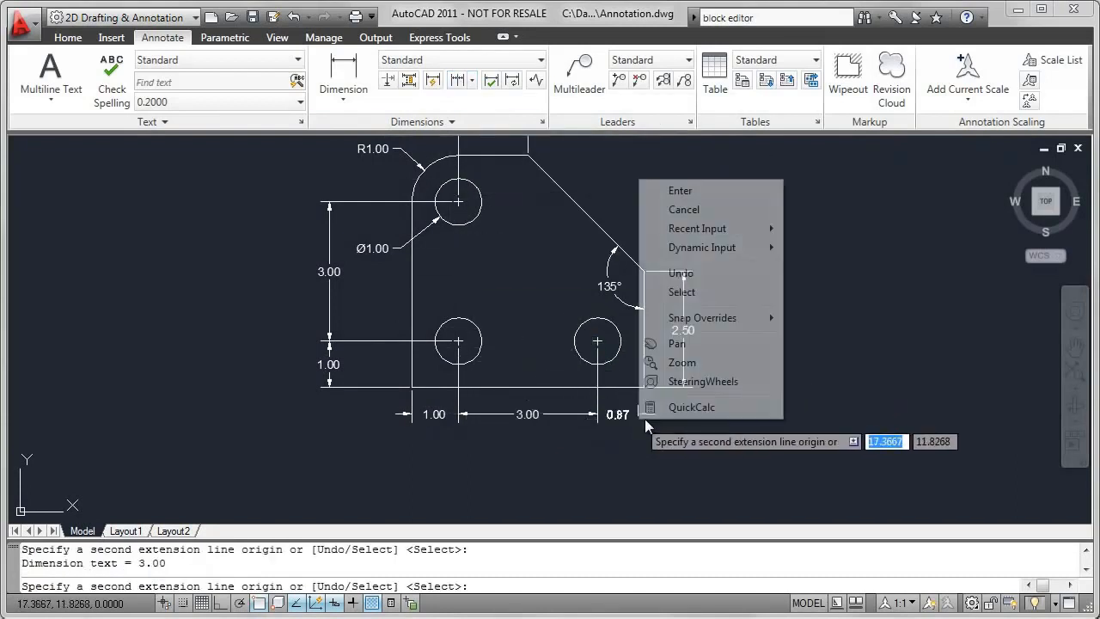
left_click(682, 191)
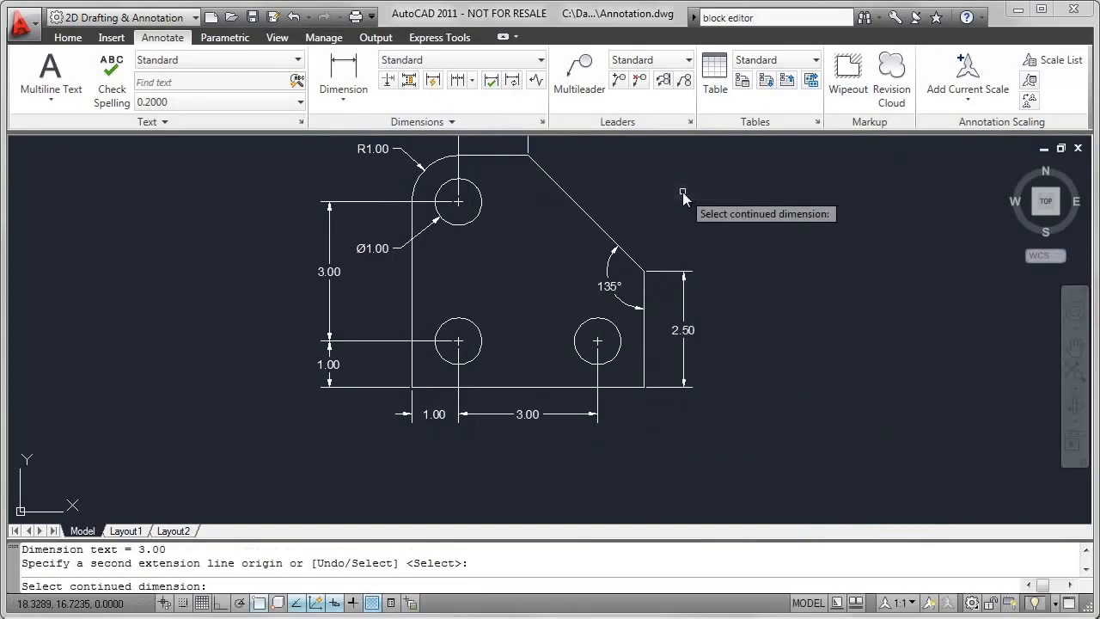
- Add an overall linear dimension to the plate's bottom edge by selecting the edge itself, placing it below the continued dimensions
left_click(351, 77)
key("Return")
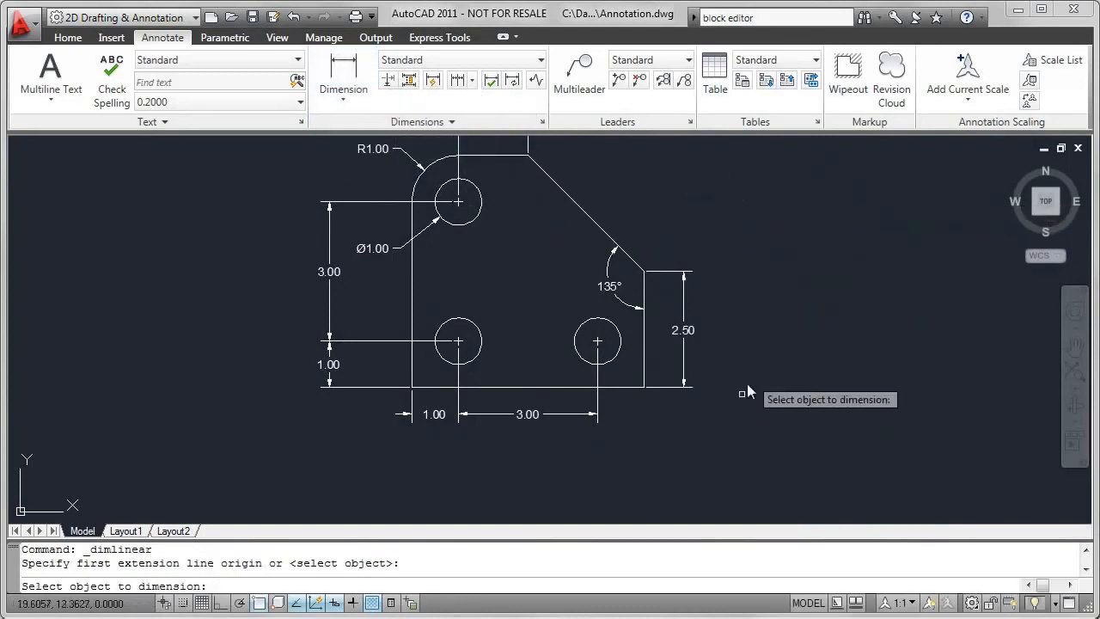
left_click(569, 388)
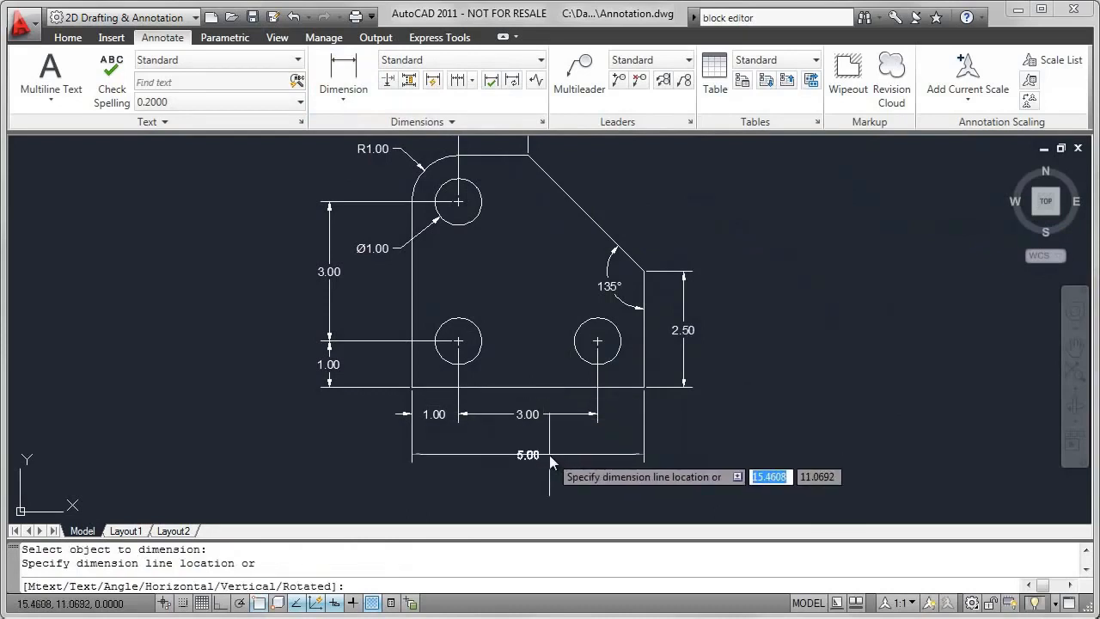
left_click(549, 454)
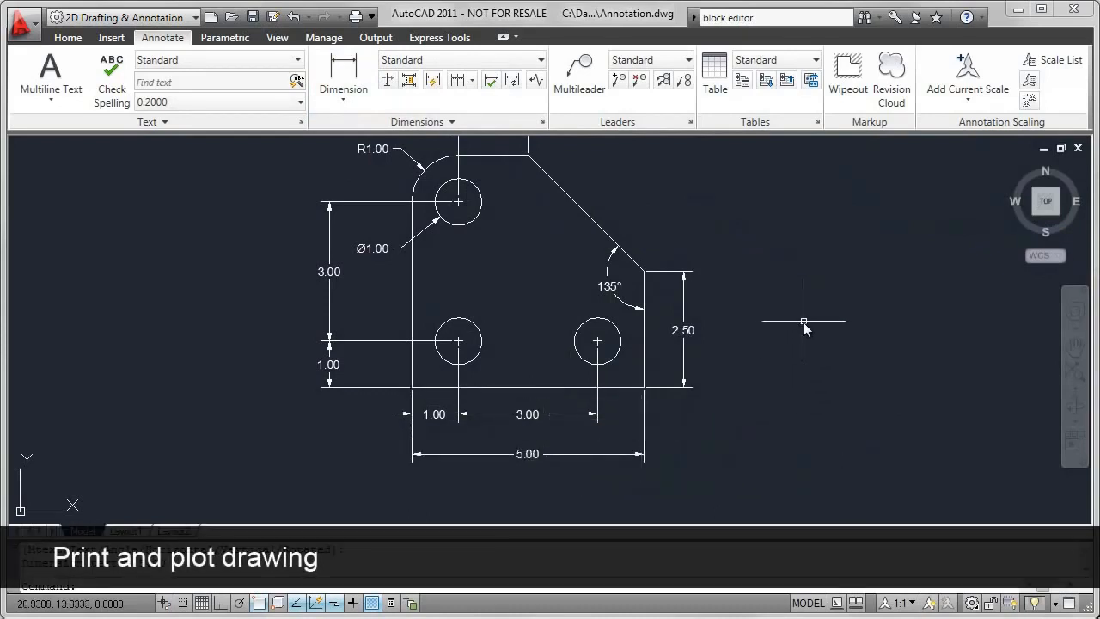
- Zoom model space to the drawing's extents and switch to Layout1
type("z")
key("Return")
type("e")
key("Return")
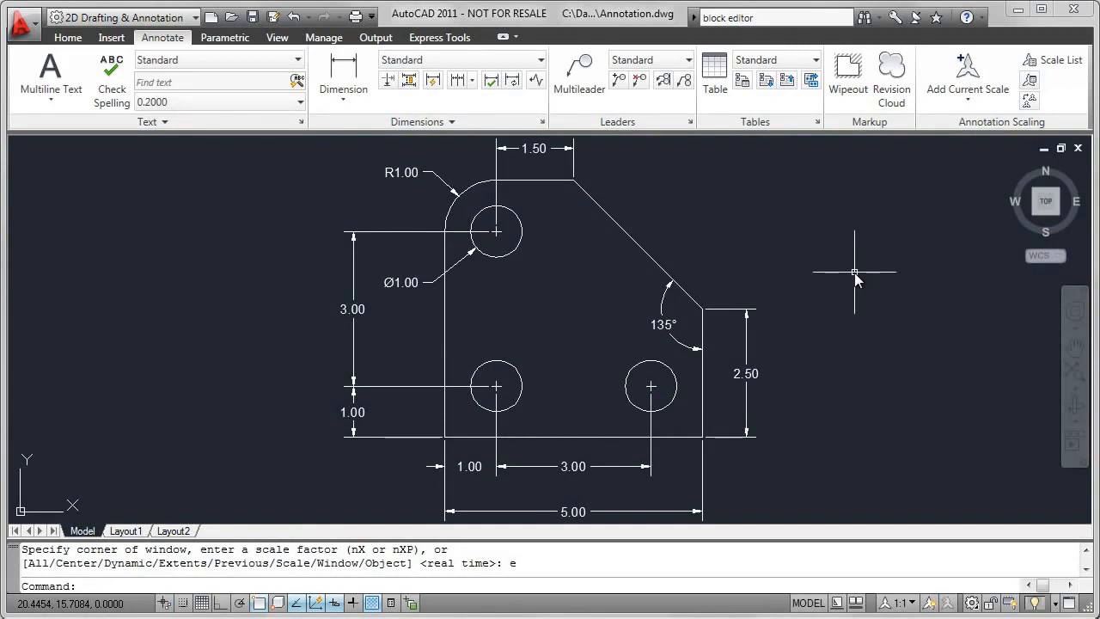
left_click(125, 531)
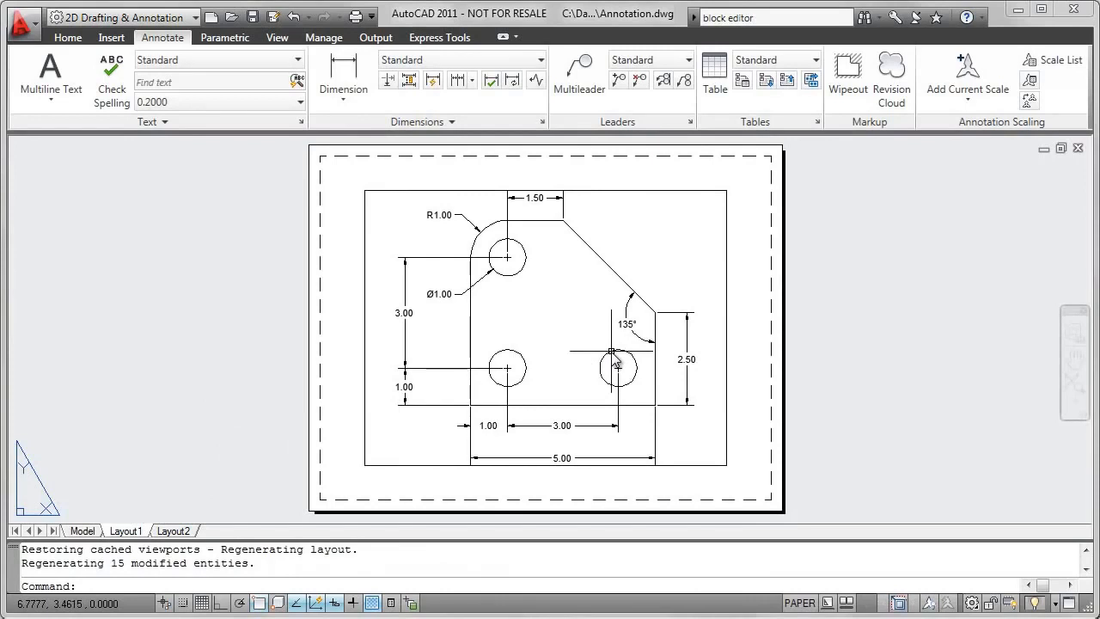
- Activate model space inside the Layout1 viewport and zoom the dimensioned plate to its extents there
left_click(799, 603)
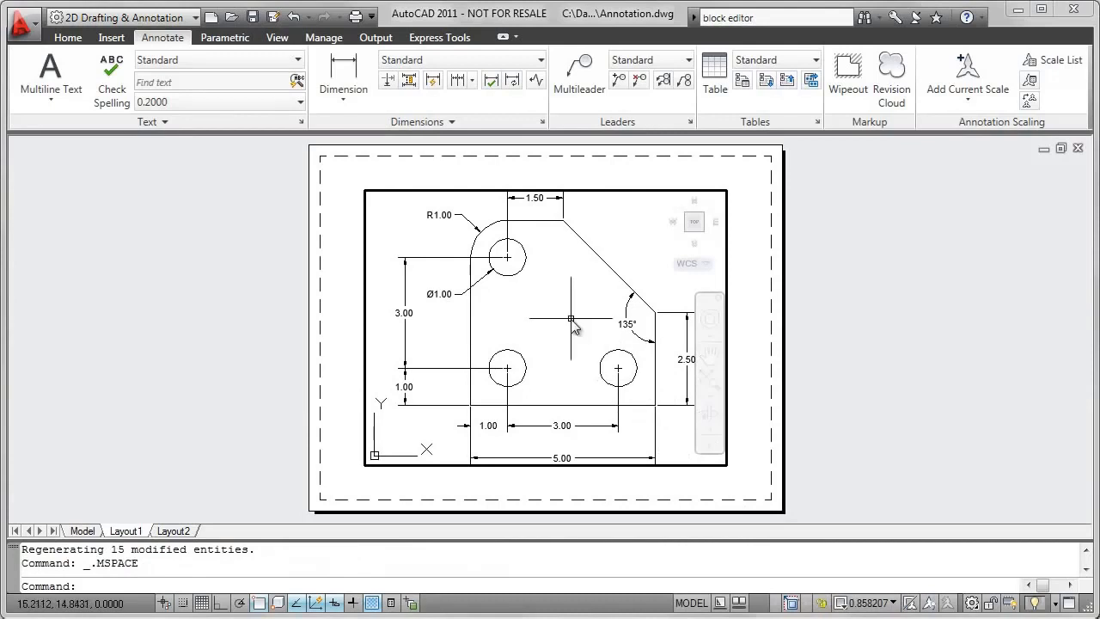
scroll(571, 329, "up", 3)
scroll(572, 329, "down", 6)
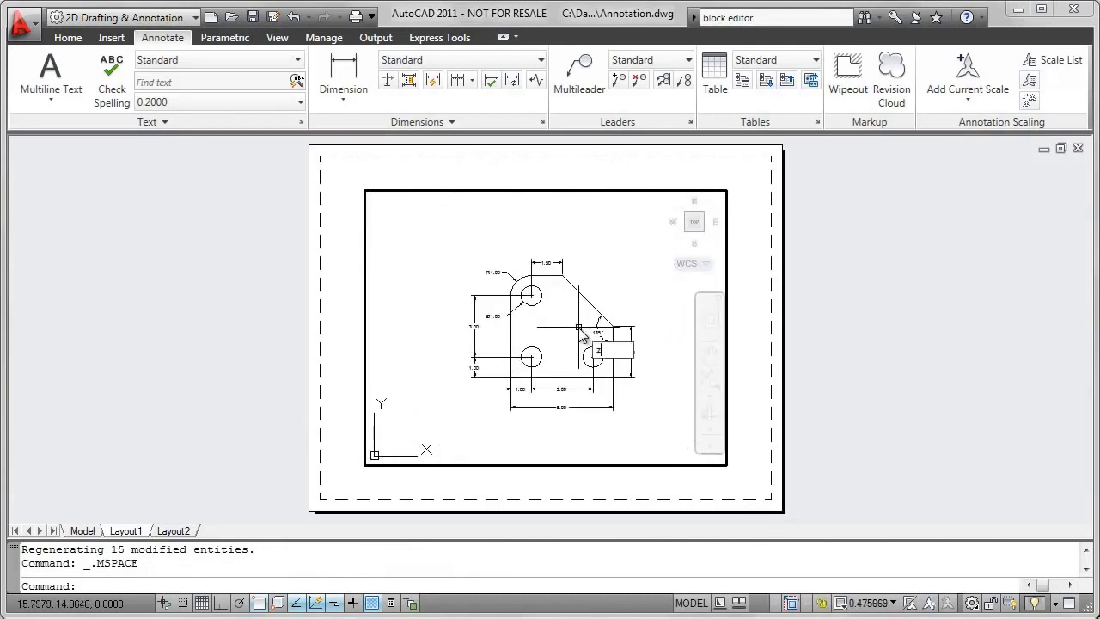
key("Return")
key("Return")
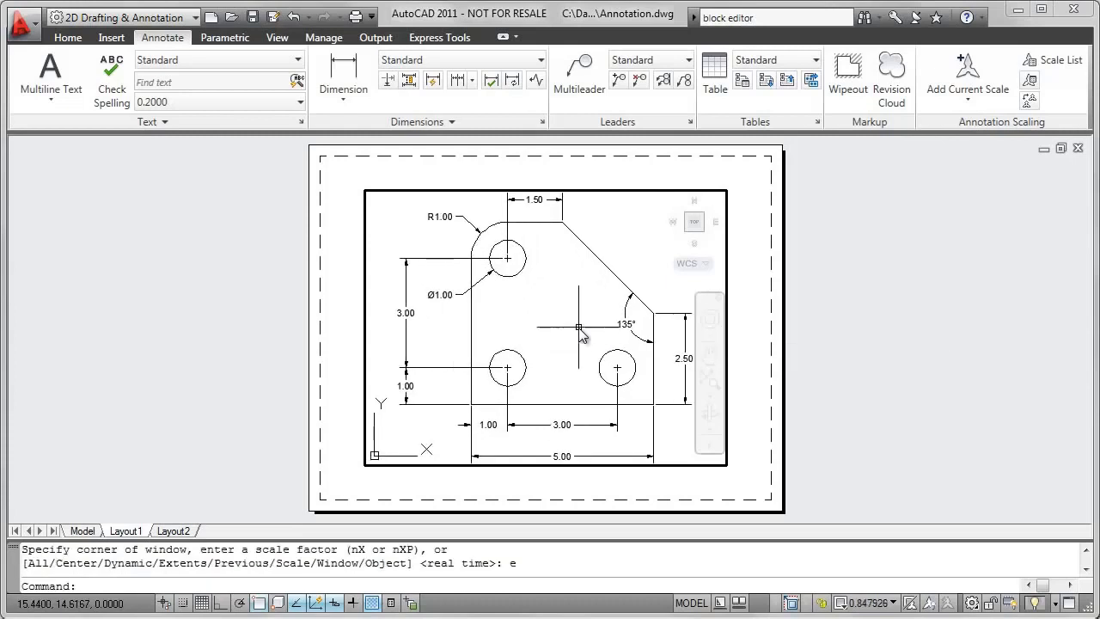
- Return Layout1 to paper space and switch back to the Model drawing
left_click(692, 602)
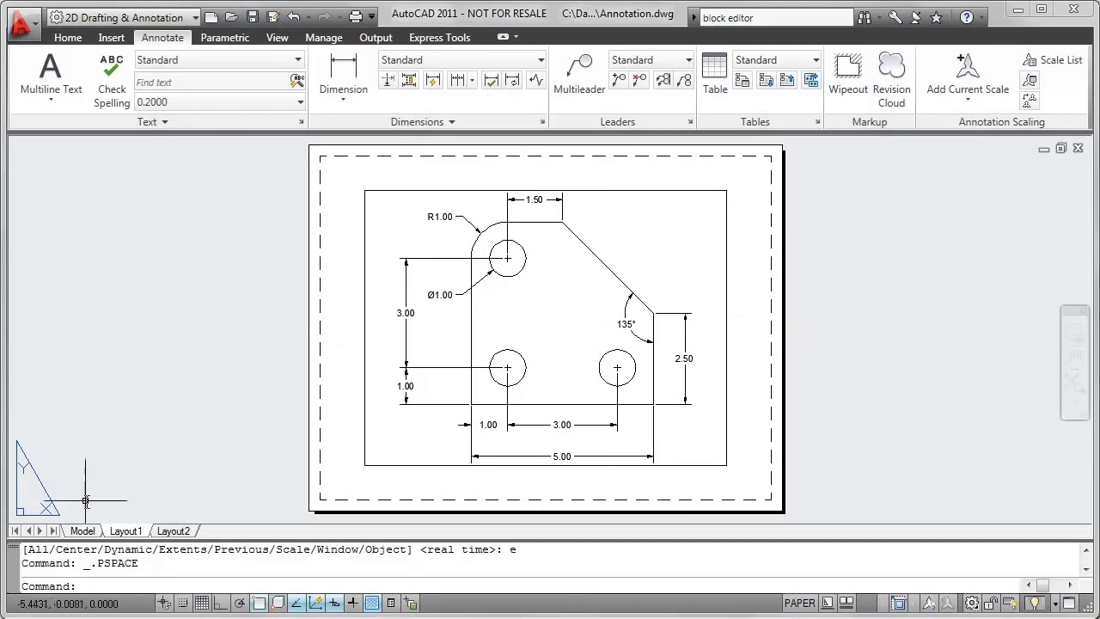
left_click(82, 530)
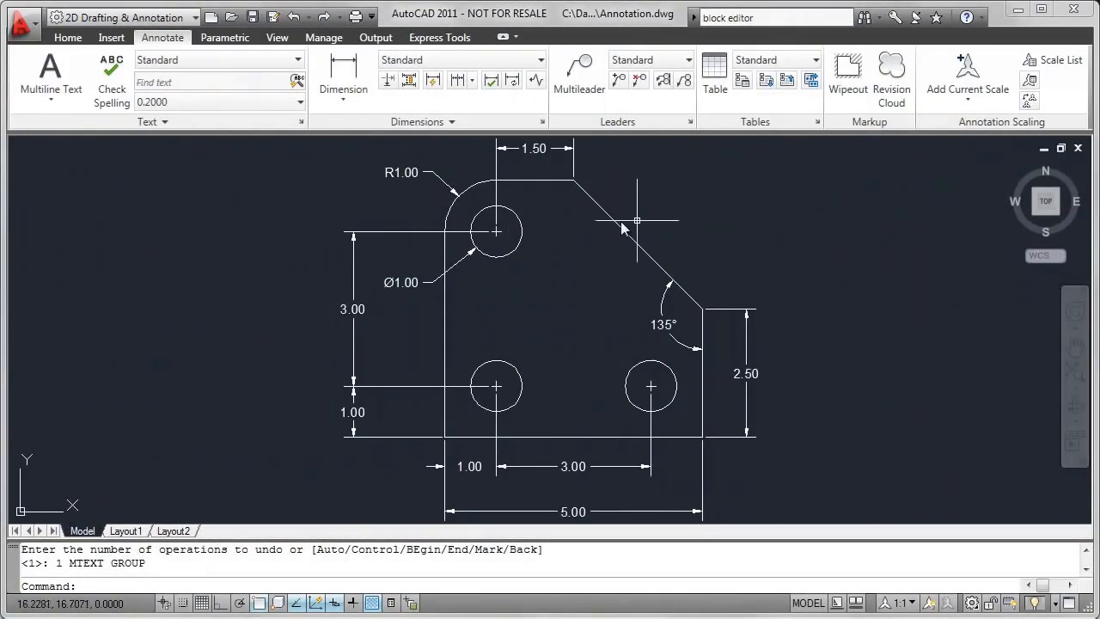
- Start a multiline text object and define its wide text frame in the empty area to the right of the plate
left_click(71, 43)
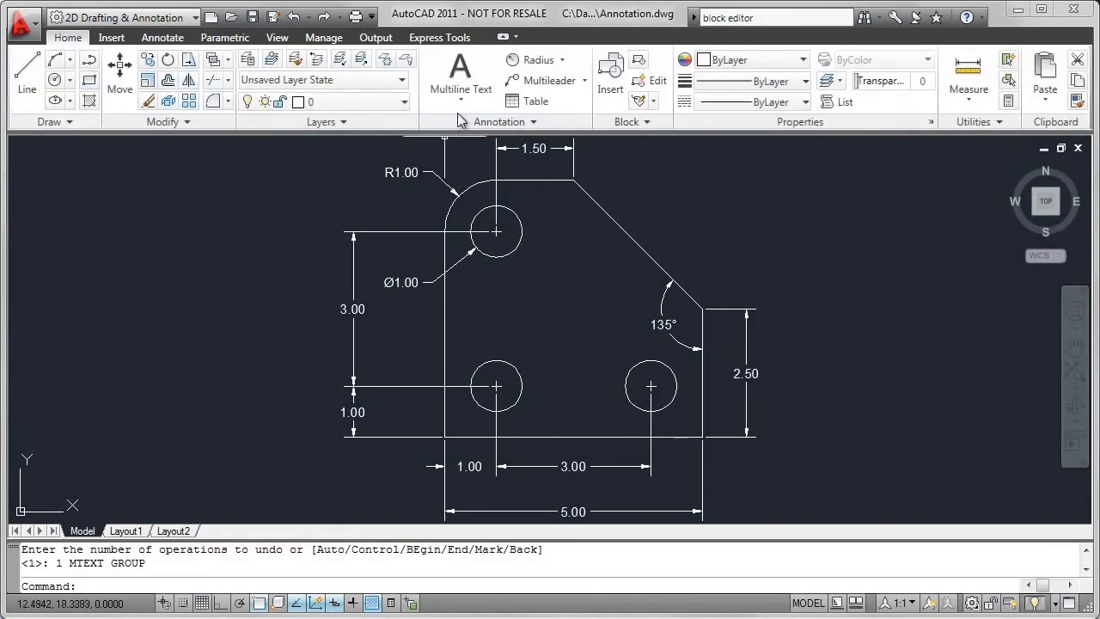
left_click(471, 90)
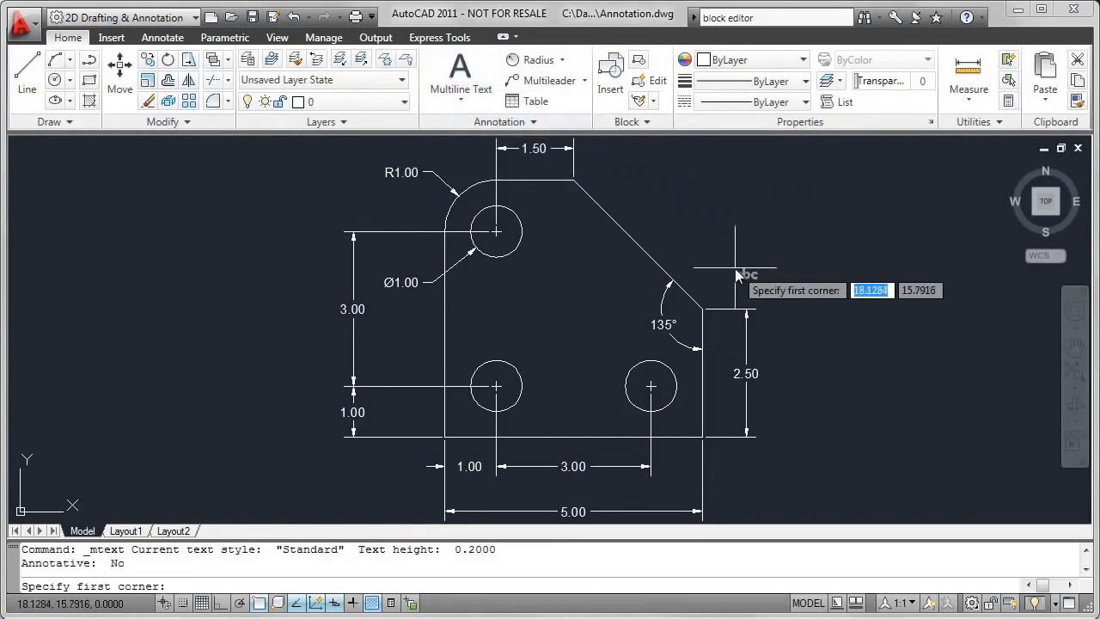
mouse_move(735, 268)
middle_mouse_down()
mouse_move(643, 293)
mouse_move(498, 277)
mouse_move(478, 263)
middle_mouse_up()
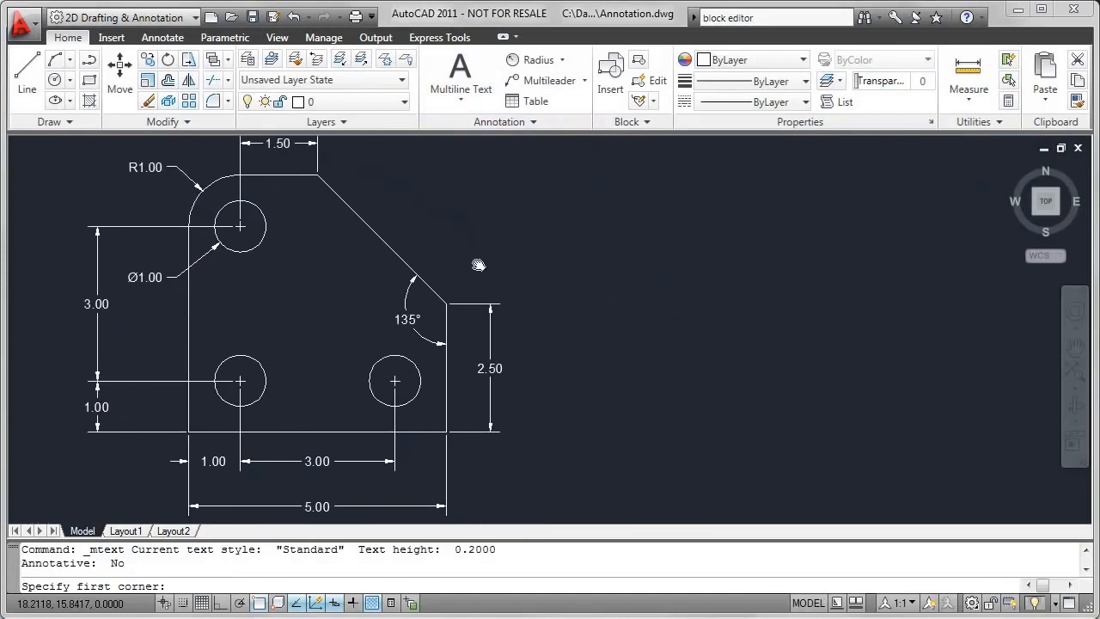
left_click(608, 286)
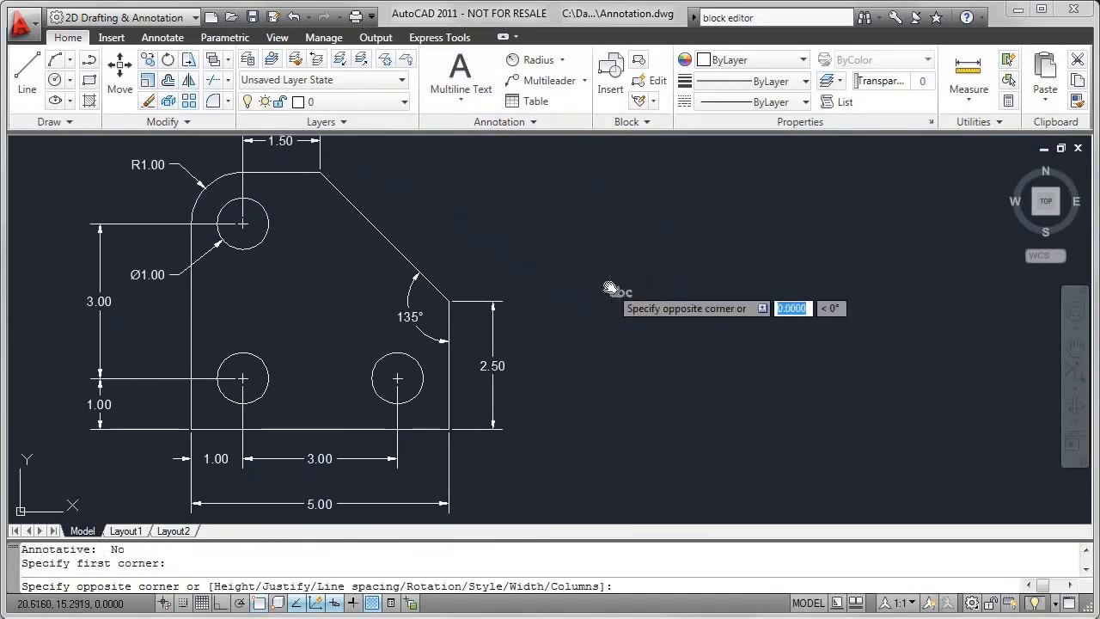
left_click(985, 206)
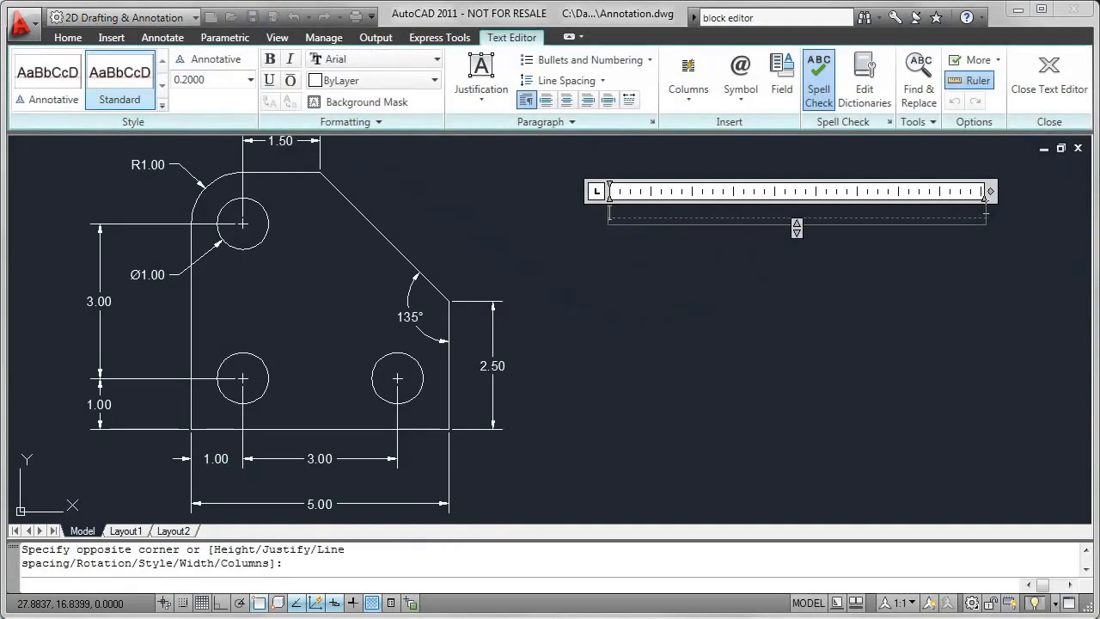
- Enter the first note line, "1. REMOVE ALL SHARP EDGES", in the multiline text
type("1. REMOVE ALL SHARP")
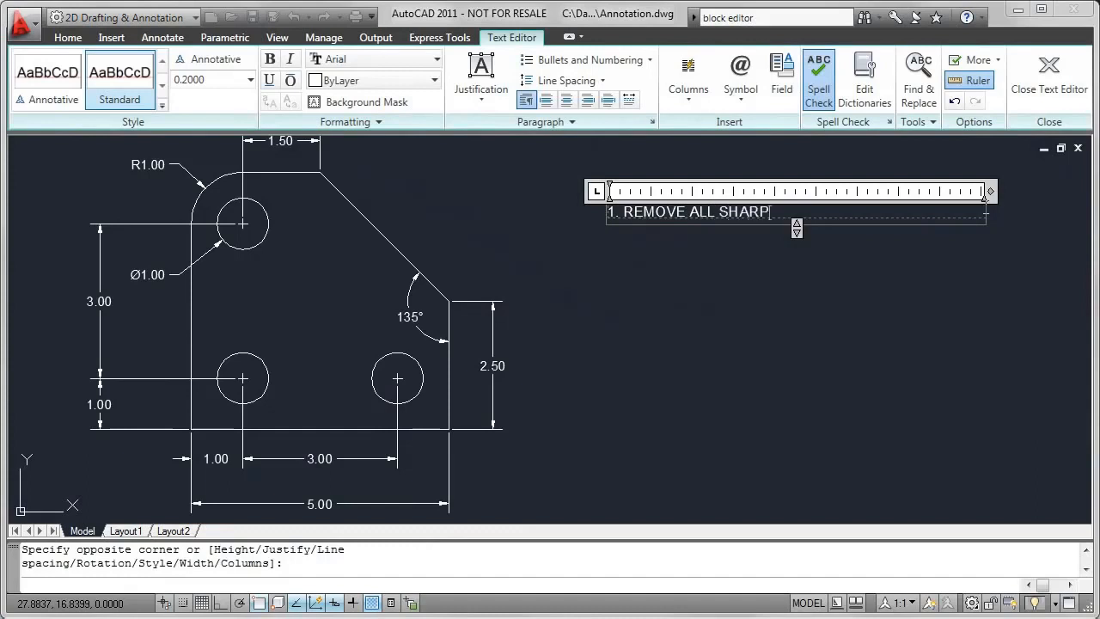
type(" EDGES")
key("Return")
- Enter the second note line, "2. MATERIAL: MILD STEEL"
type("2")
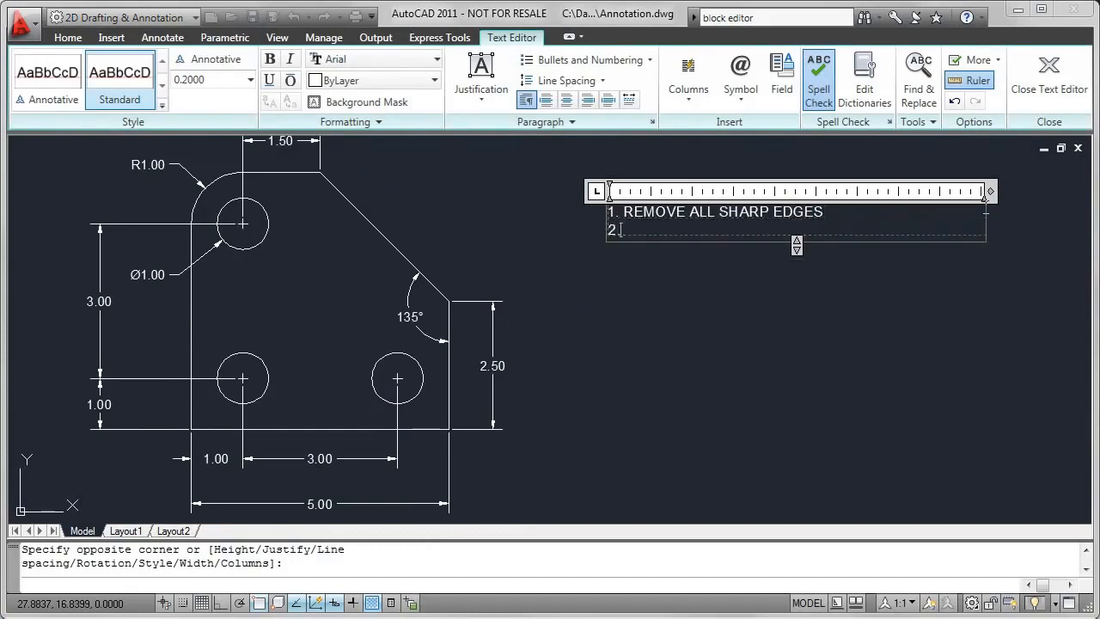
type(". MATERIAL: MILD ST")
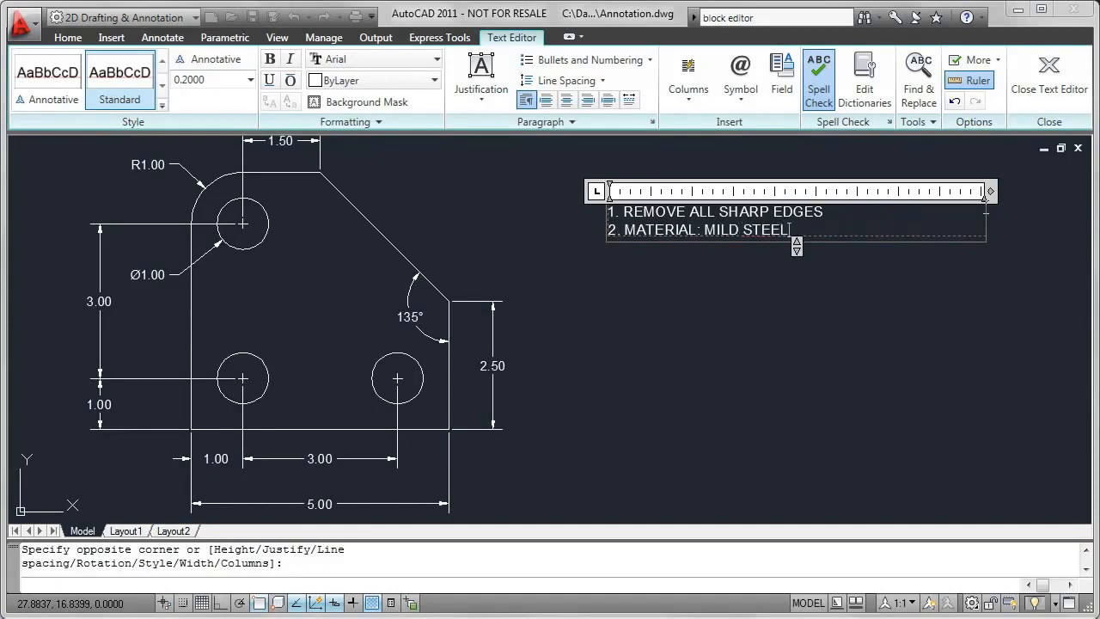
type("EEL")
key("Return")
- Enter the third note line, "3. THICKNESS: 0.25 INCHES", and finish the multiline text
type("3. T")
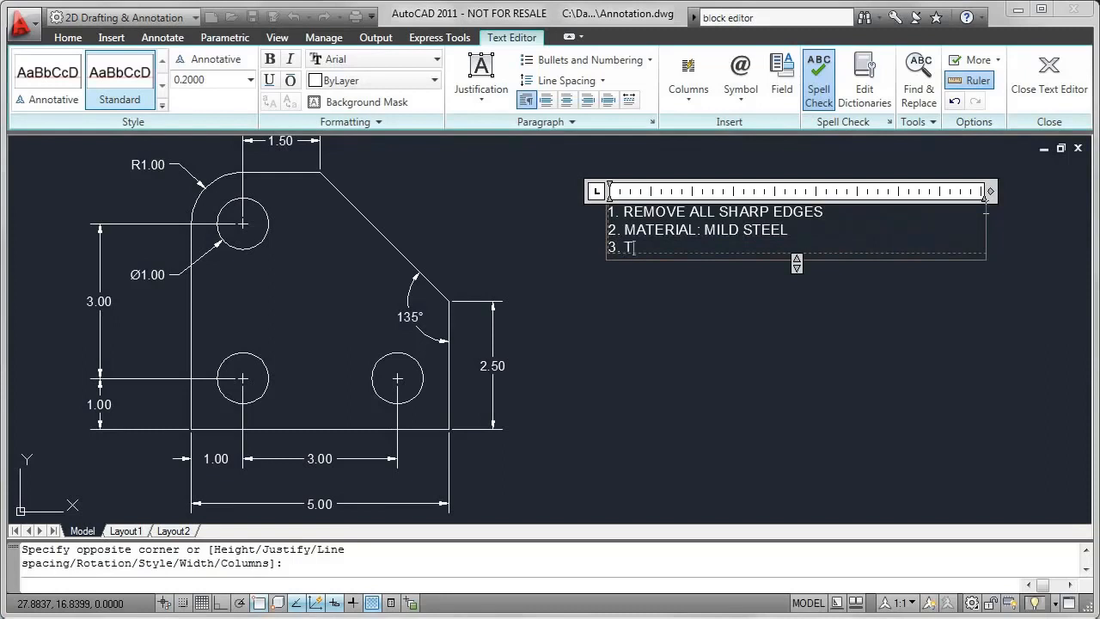
type("HICKNESS: 0.25")
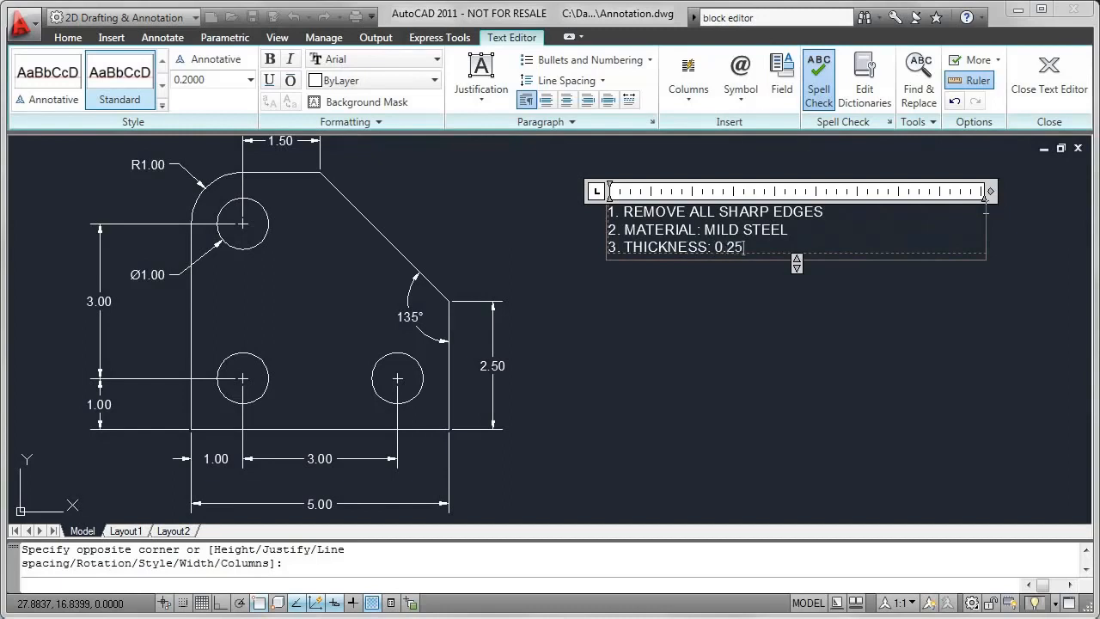
type(" INCHES")
left_click(1057, 79)
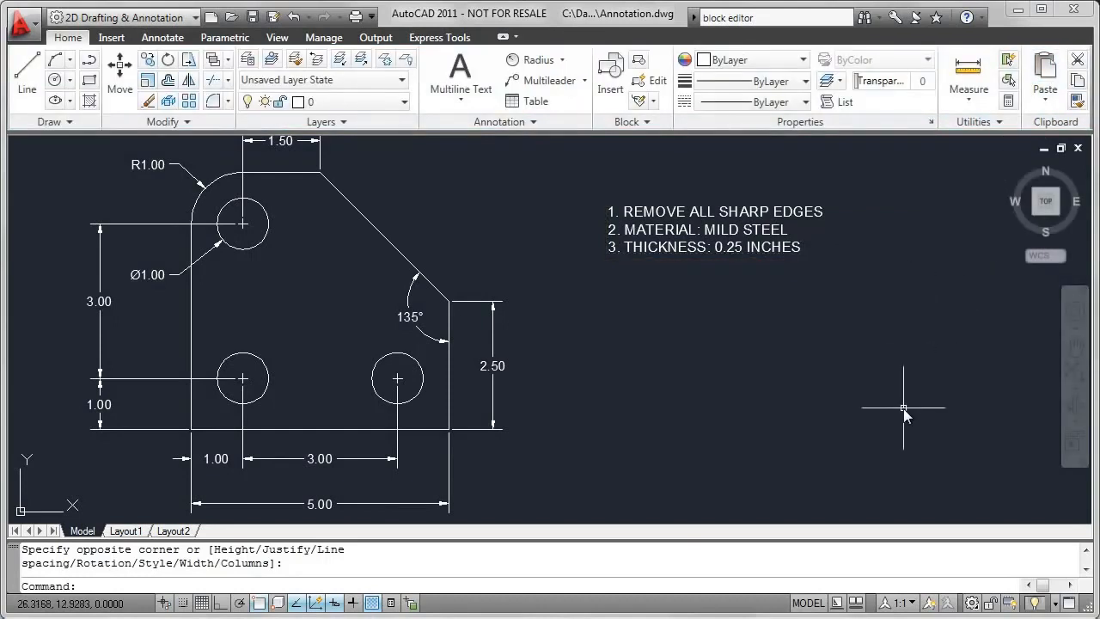
- Zoom model space to the extents of the plate and its notes and switch to Layout1
type("z")
key("Return")
type("e")
key("Return")
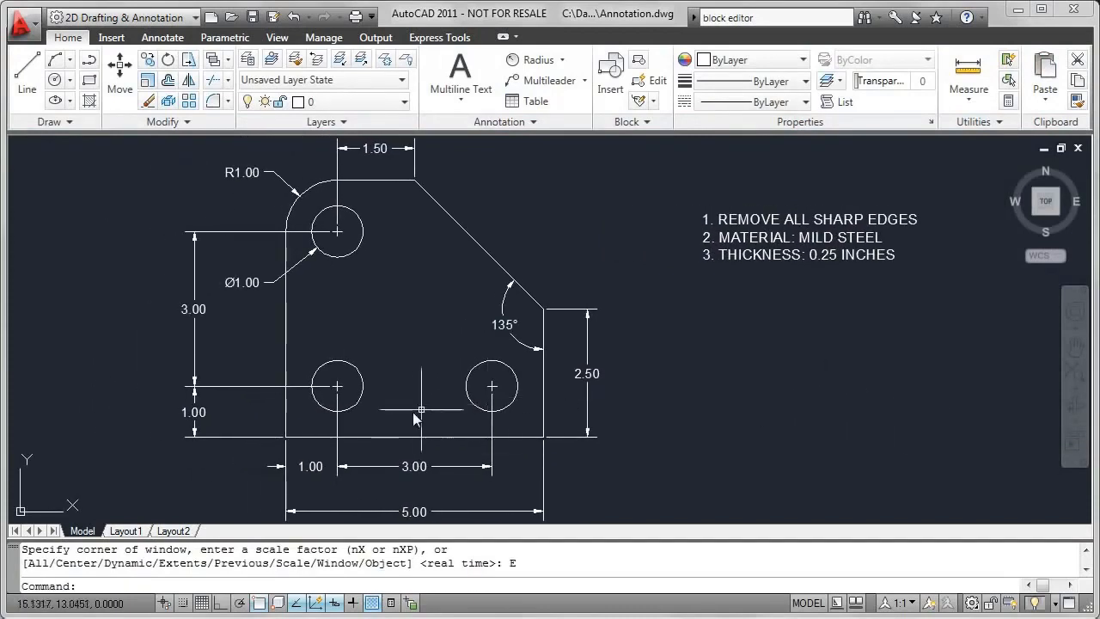
left_click(124, 530)
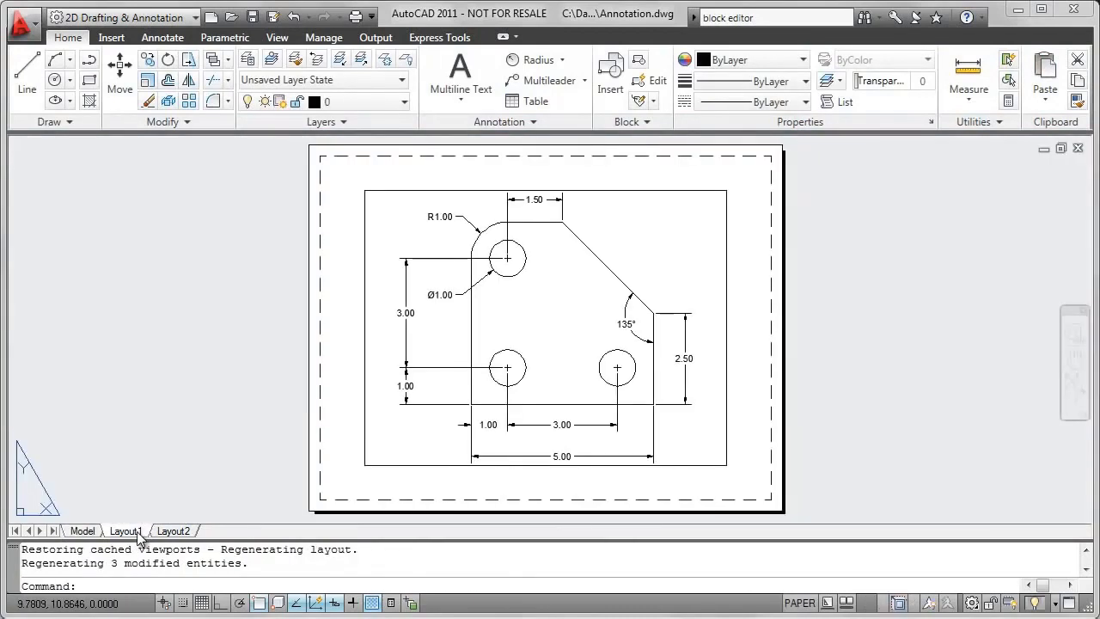
- Activate model space inside the Layout1 viewport and zoom to extents to fit both the plate and the notes
left_click(799, 602)
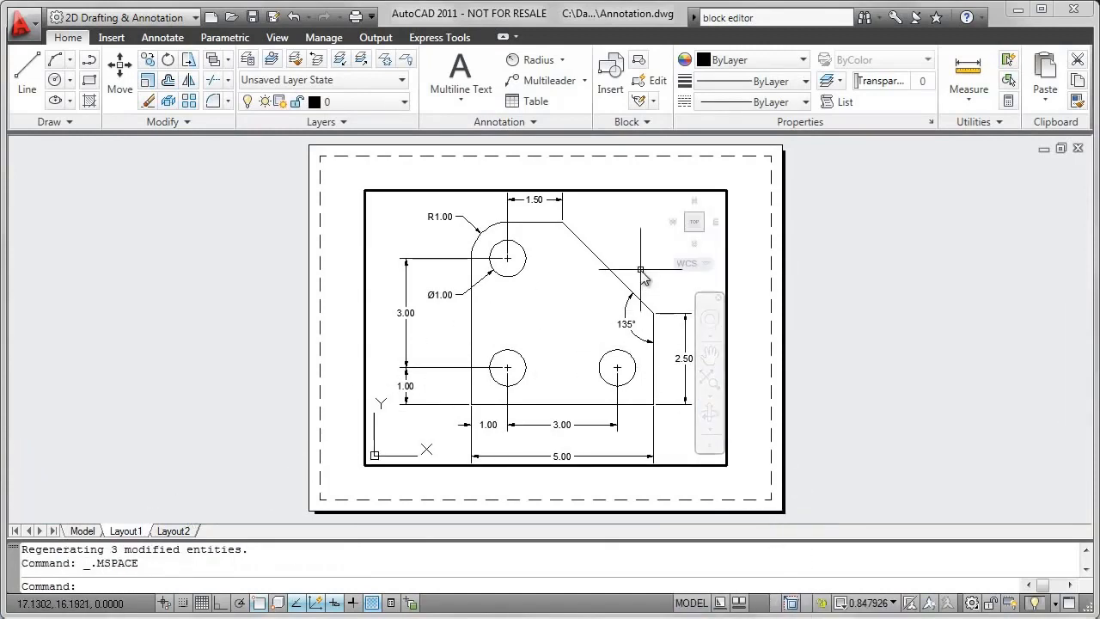
type("z")
key("Return")
type("e")
key("Return")
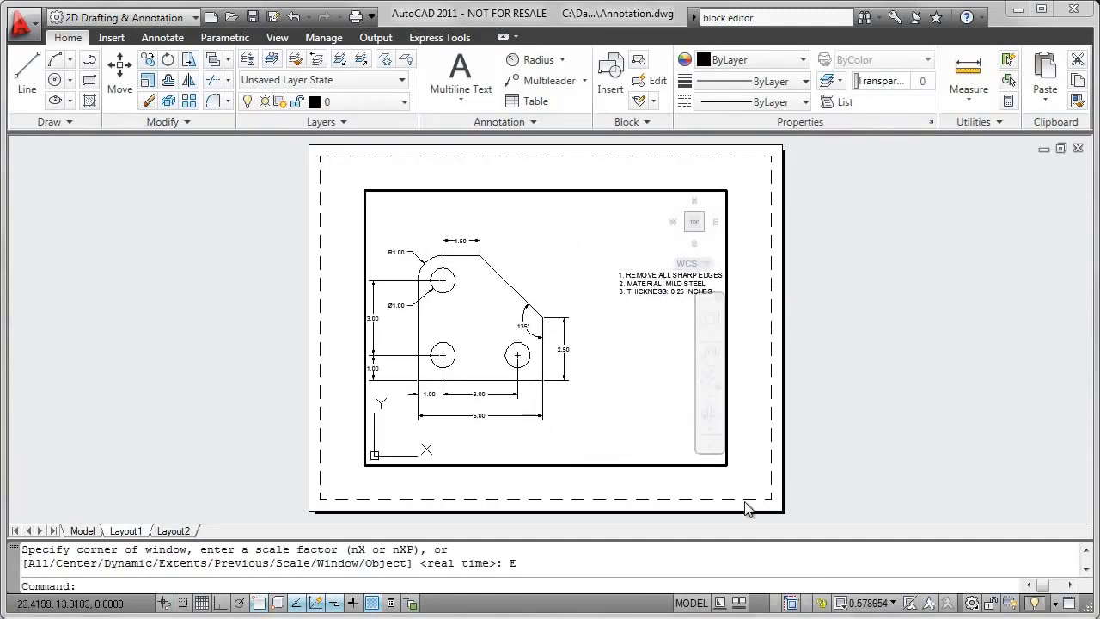
- Leave the viewport for paper space and reopen the Model drawing
left_click(707, 603)
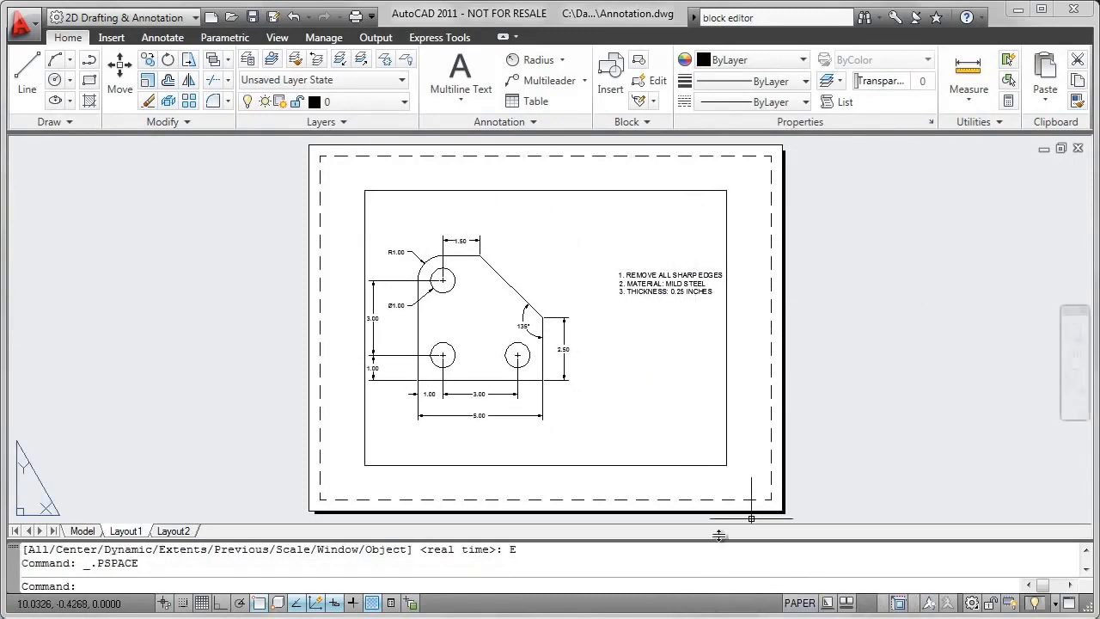
left_click(86, 532)
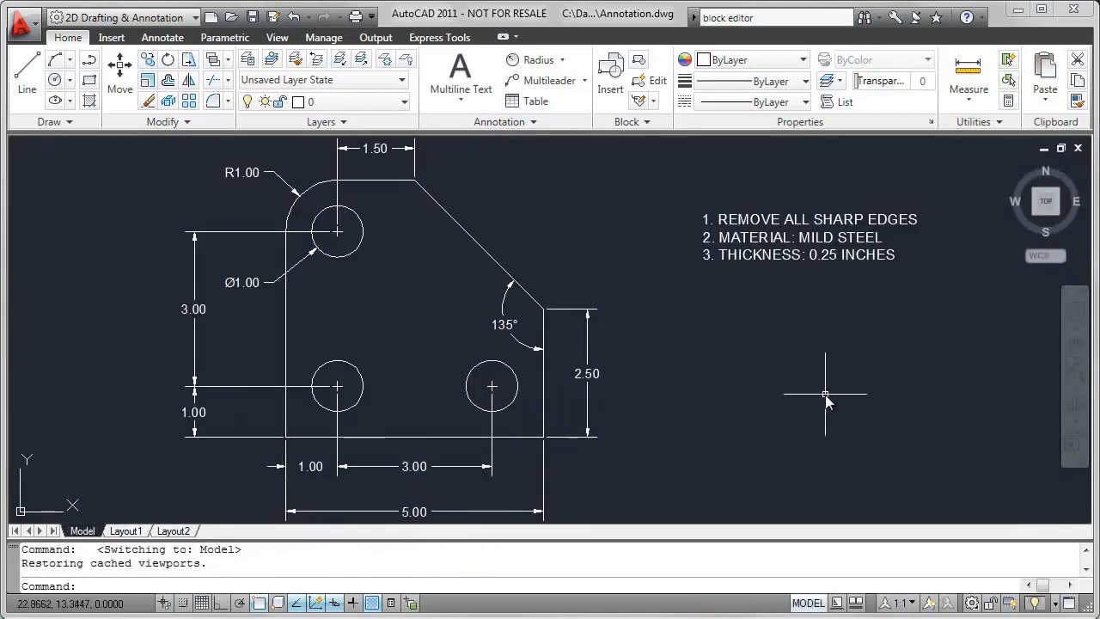